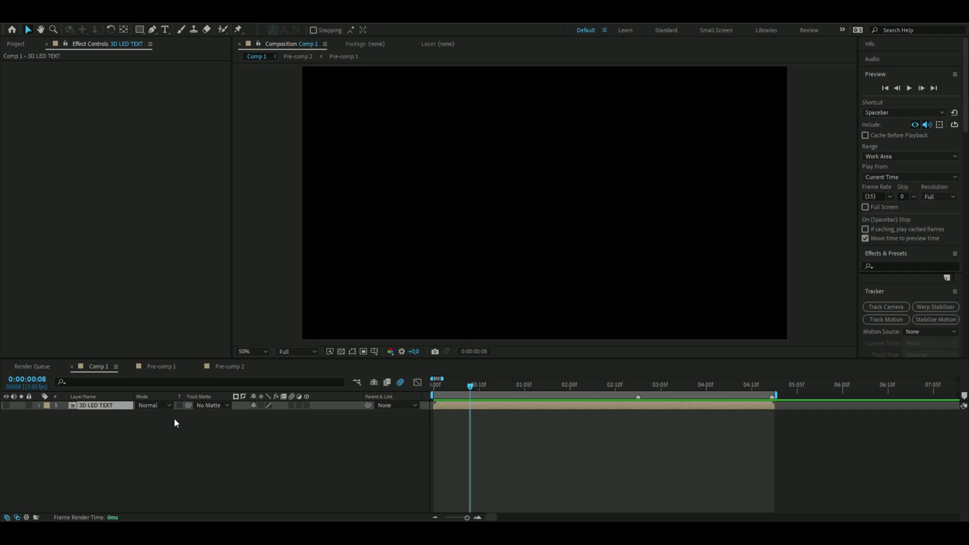
Start a new composition with a text layer reading '3D LED TEXT' in white italic.
key(ctrl+t)
click(454, 249)
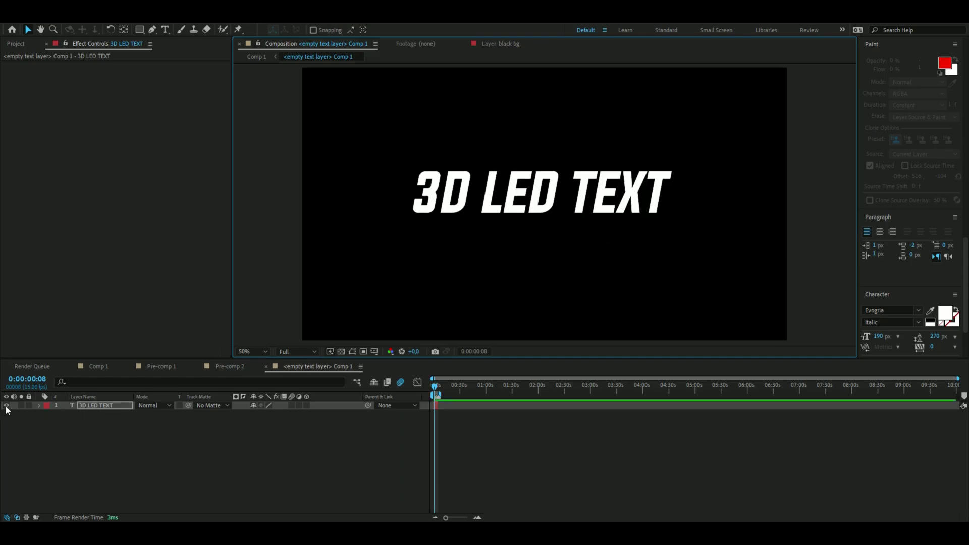
Add a black solid layer and move it below the text layer.
right_click(96, 452)
mouse_move(159, 327)
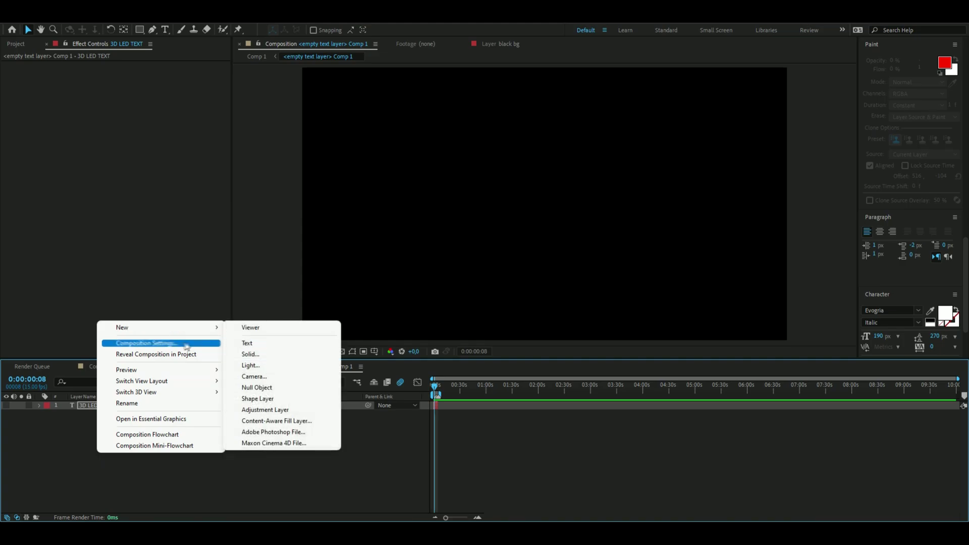
click(242, 360)
click(520, 356)
key(ctrl+bracketleft)
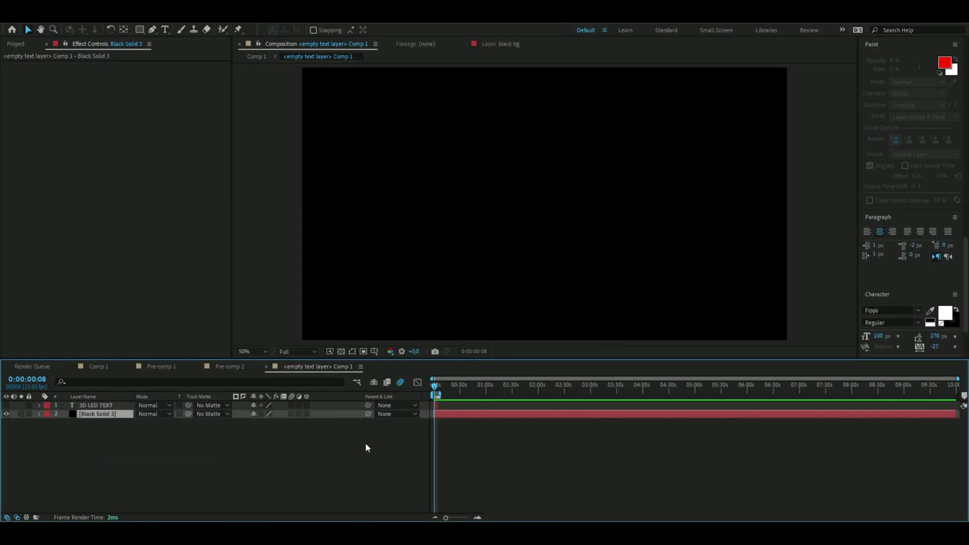
Apply the Element effect to the solid and set Path Layer 1 to 3D LED TEXT.
key(ctrl+space)
text(element)
key(Return)
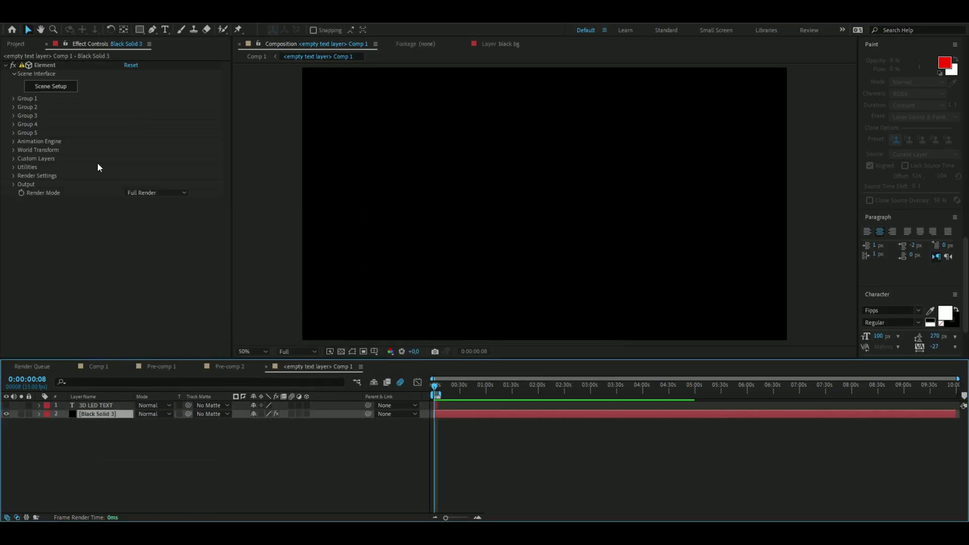
click(13, 159)
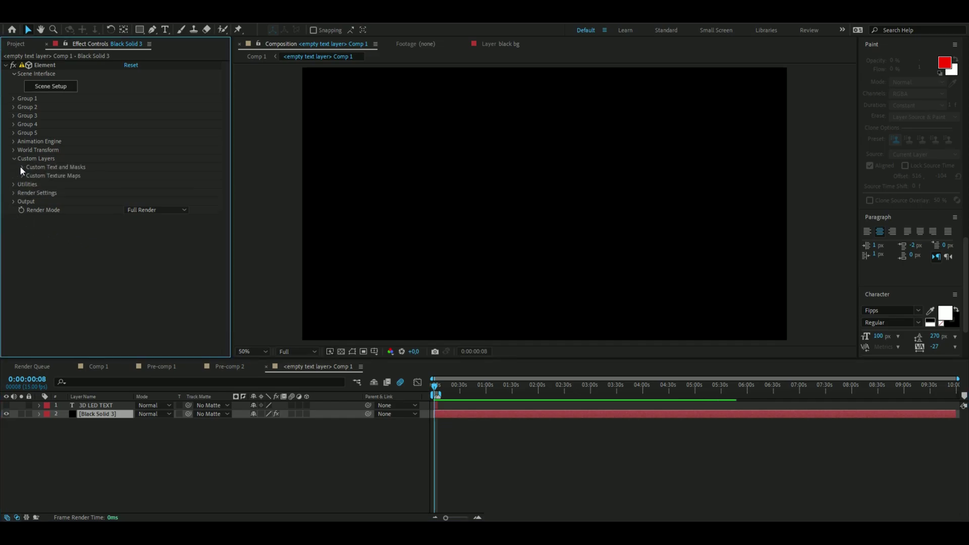
click(21, 167)
click(144, 175)
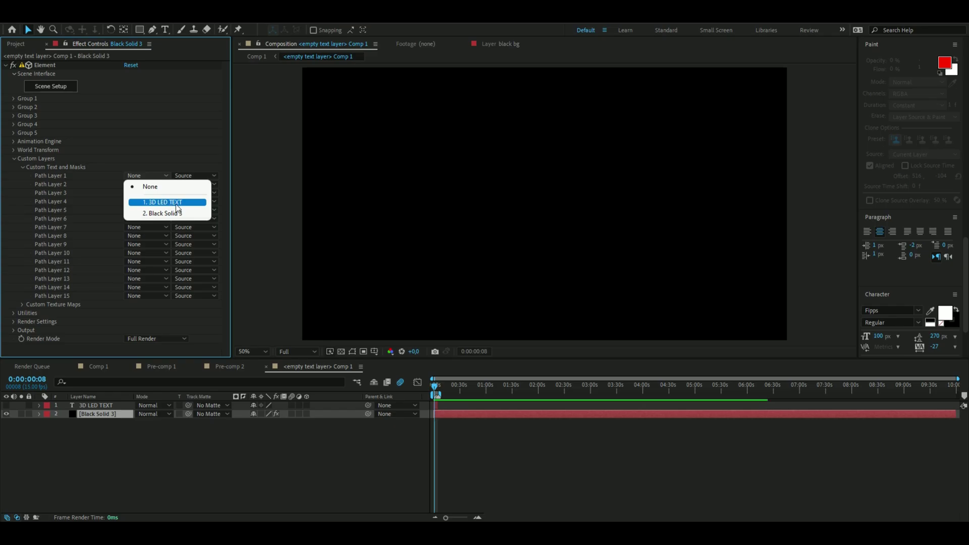
click(172, 202)
Extrude the 3D LED TEXT path in Element's Scene Setup with Bevel Scale 8.
click(58, 91)
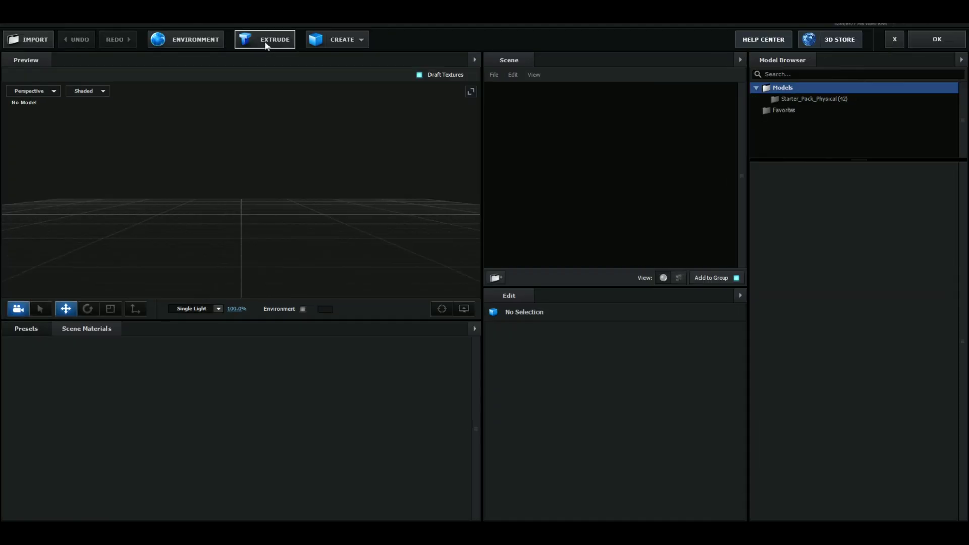
click(268, 42)
click(563, 417)
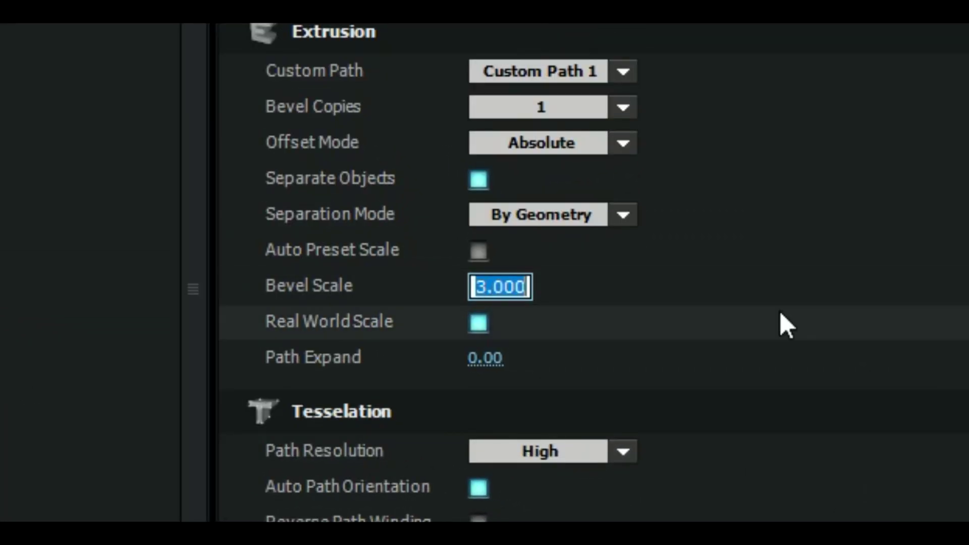
text(8)
key(Return)
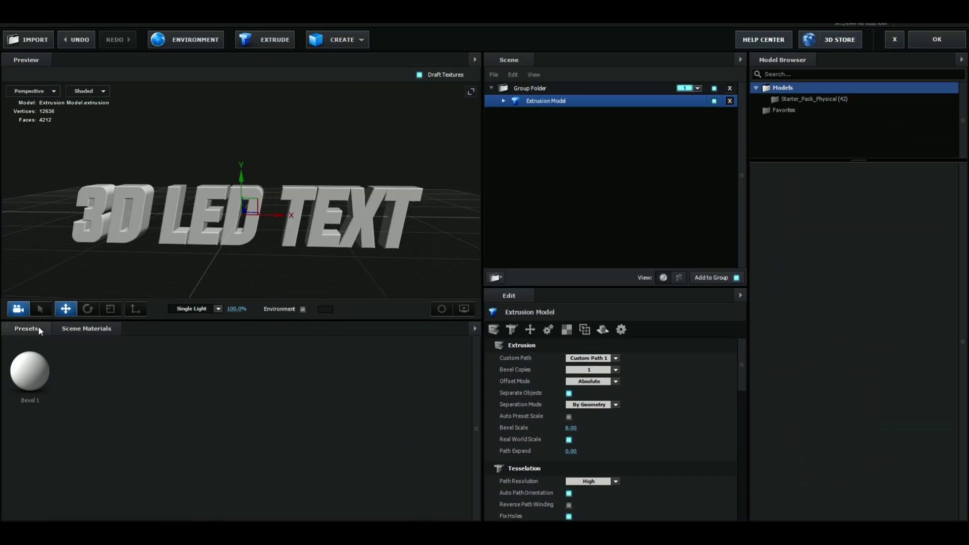
Give the text the Physical Chrome material and apply the scene.
click(38, 326)
click(50, 398)
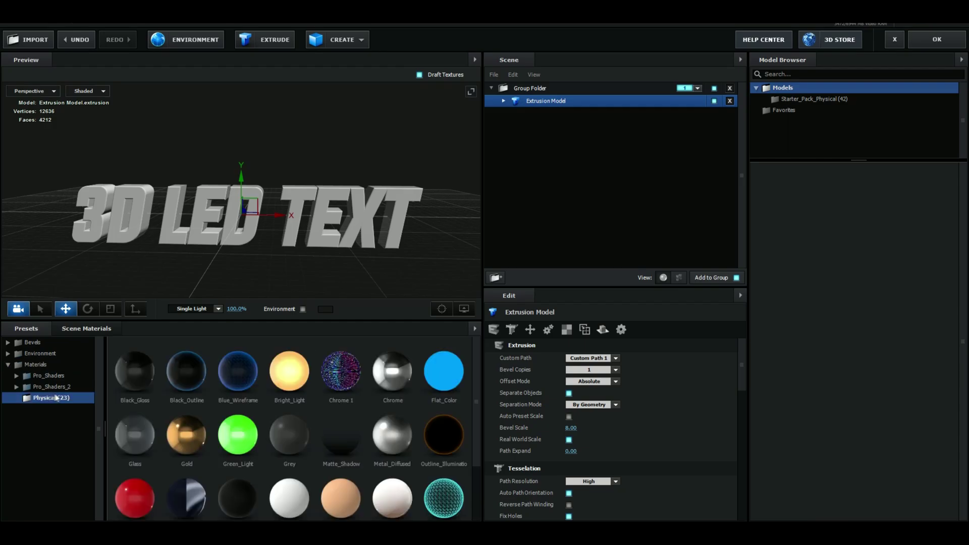
click(391, 384)
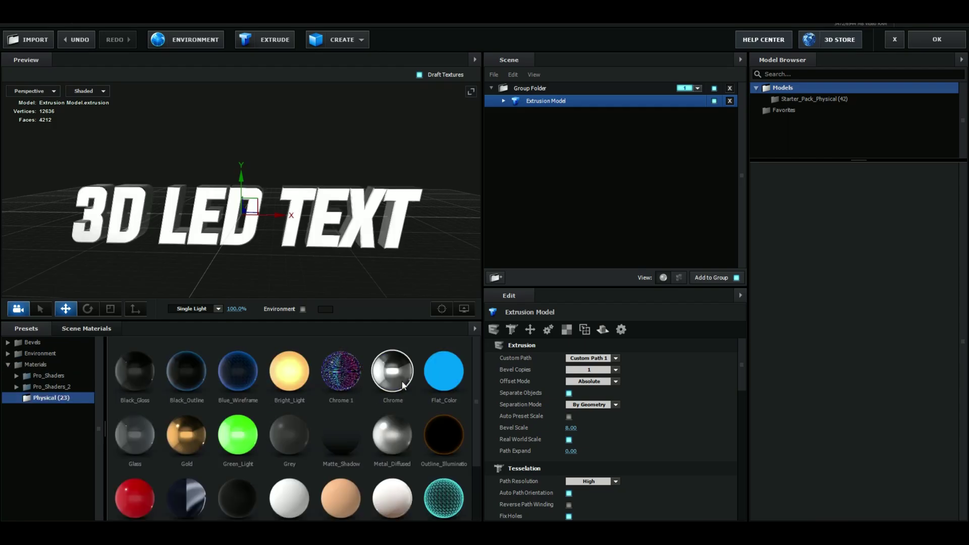
click(937, 39)
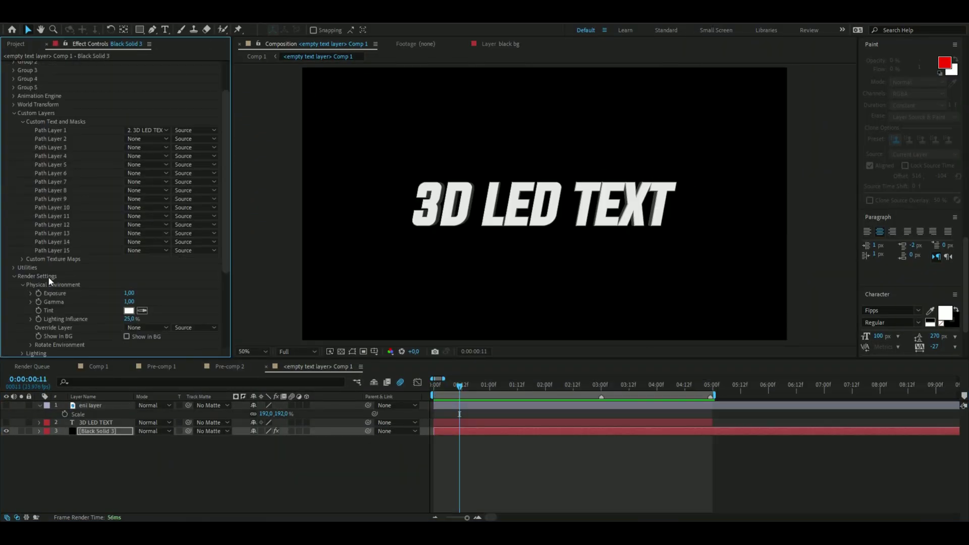
Set the Physical Environment override layer to eni layer.
click(134, 328)
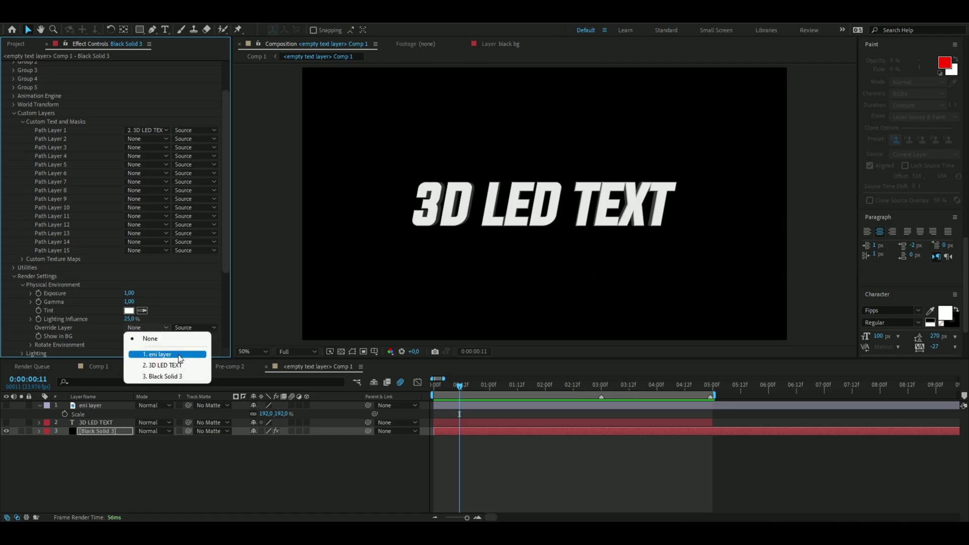
click(180, 354)
key(Home)
scroll(190, 302, down, 1)
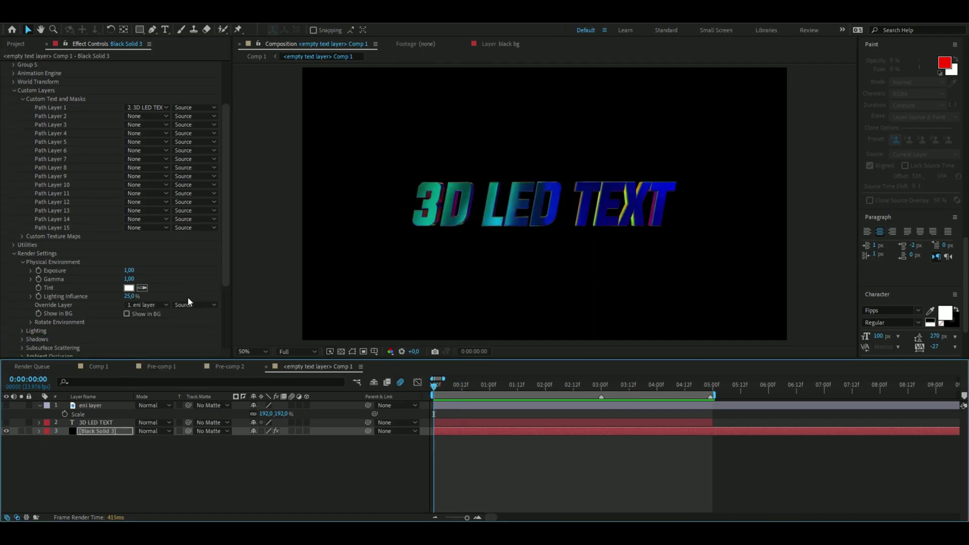
Rotate the environment 36° on X, then further on X and Y at five seconds.
click(31, 322)
scroll(101, 312, down, 1)
mouse_move(142, 309)
mouse_down()
mouse_move(162, 306)
mouse_move(152, 316)
mouse_move(239, 331)
mouse_up()
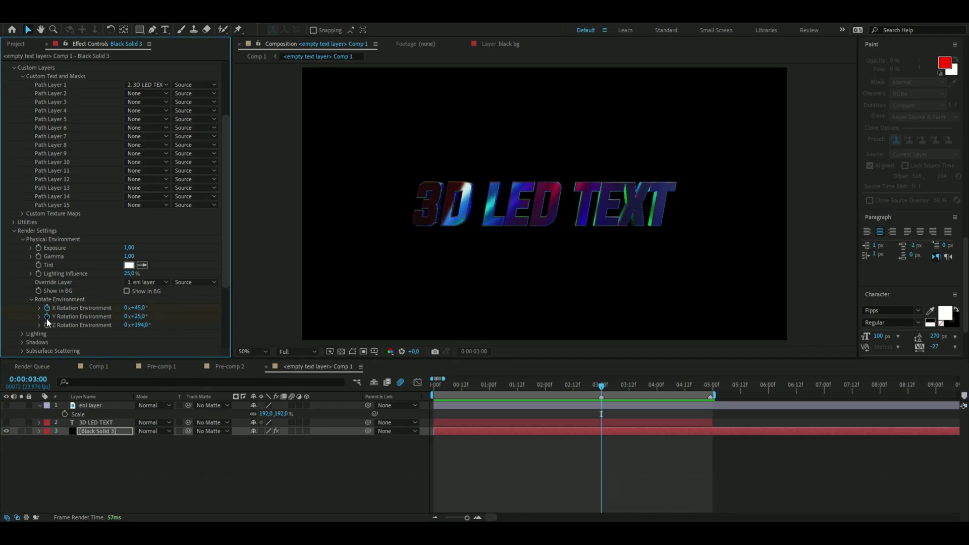
drag(600, 386, 709, 404)
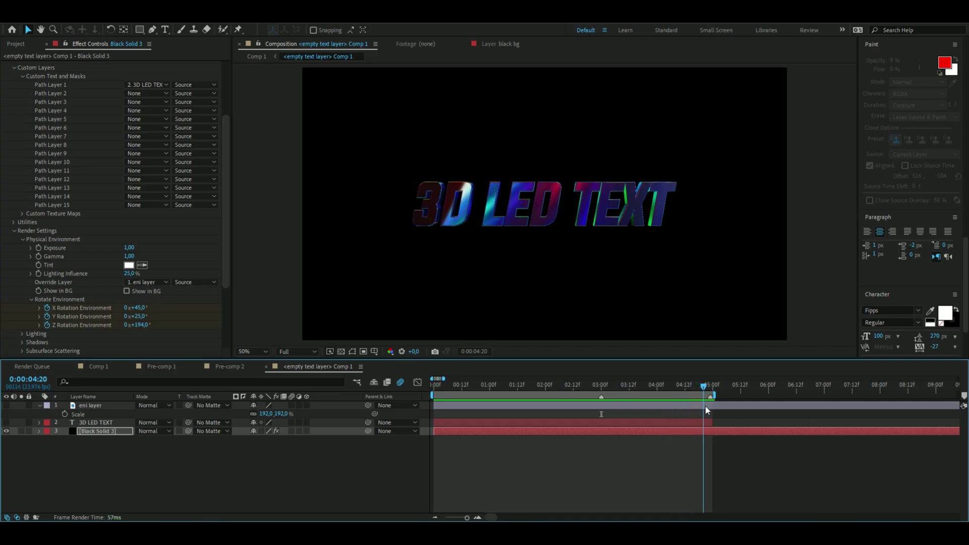
key(minus)
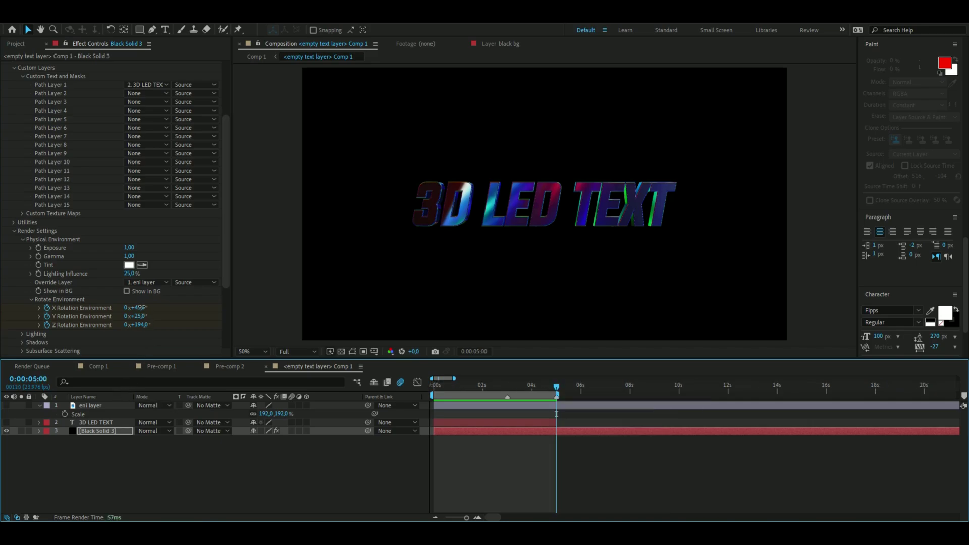
drag(141, 307, 182, 325)
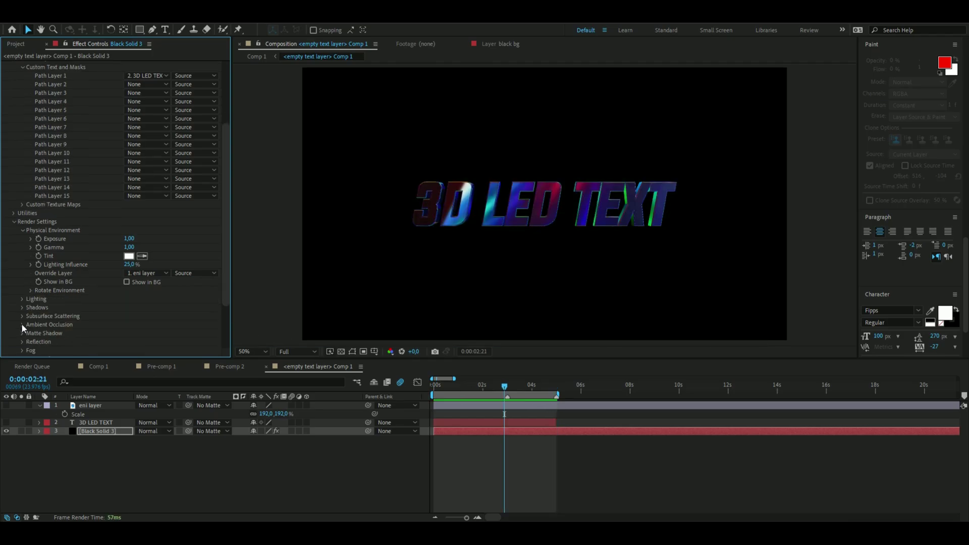
Enable ambient occlusion with SSAO Intensity 50, toggling it to compare the result.
click(22, 325)
scroll(22, 323, down, 3)
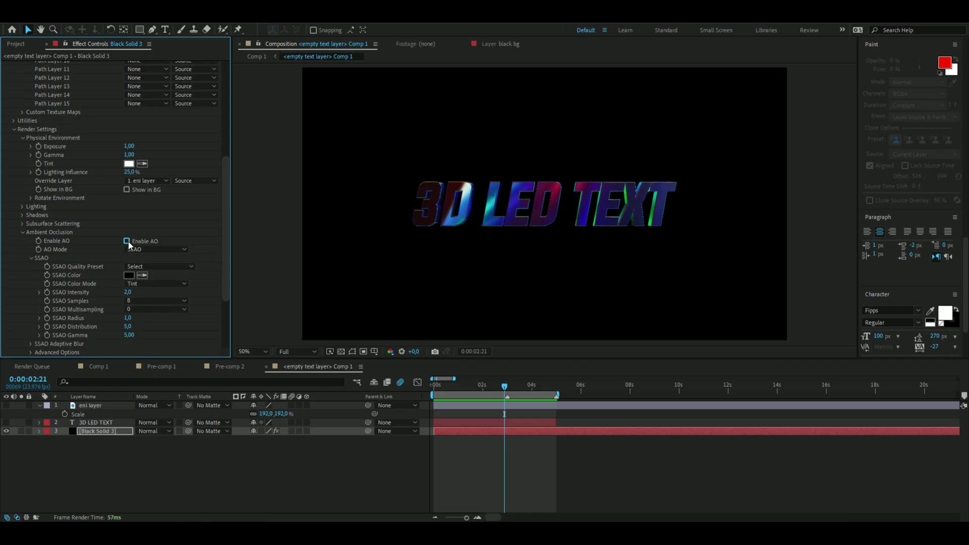
click(126, 241)
drag(128, 292, 412, 300)
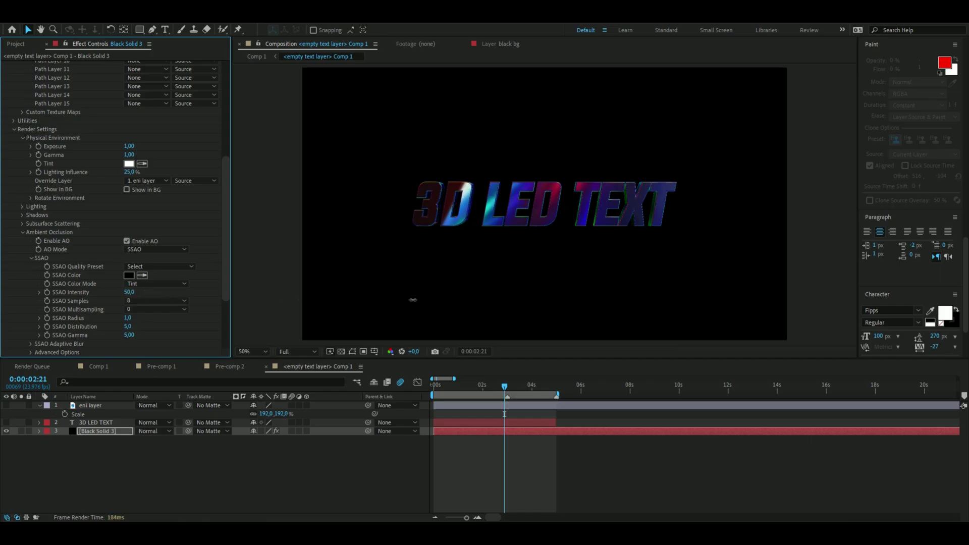
click(127, 241)
click(127, 241)
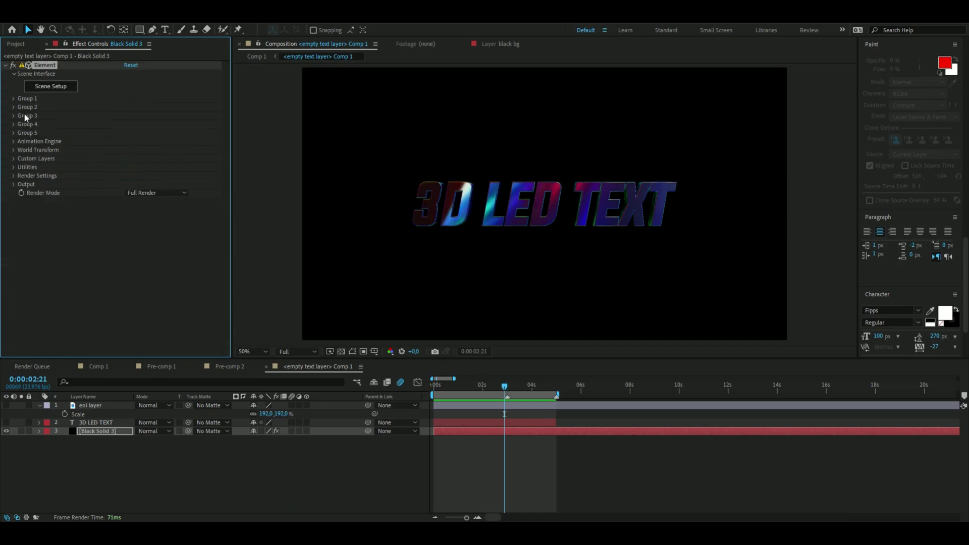
Set the Particle Look Particle Size to 11.1.
click(15, 98)
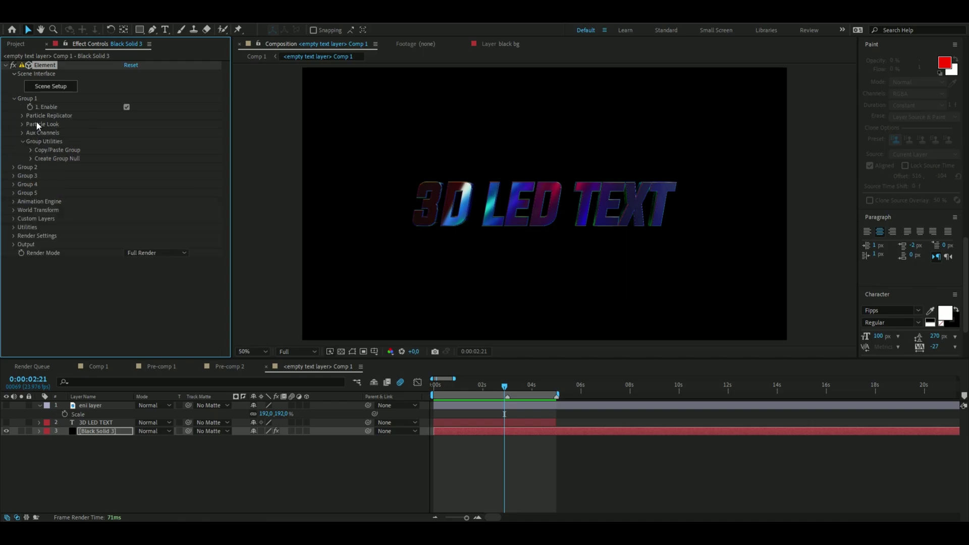
key(Home)
click(23, 116)
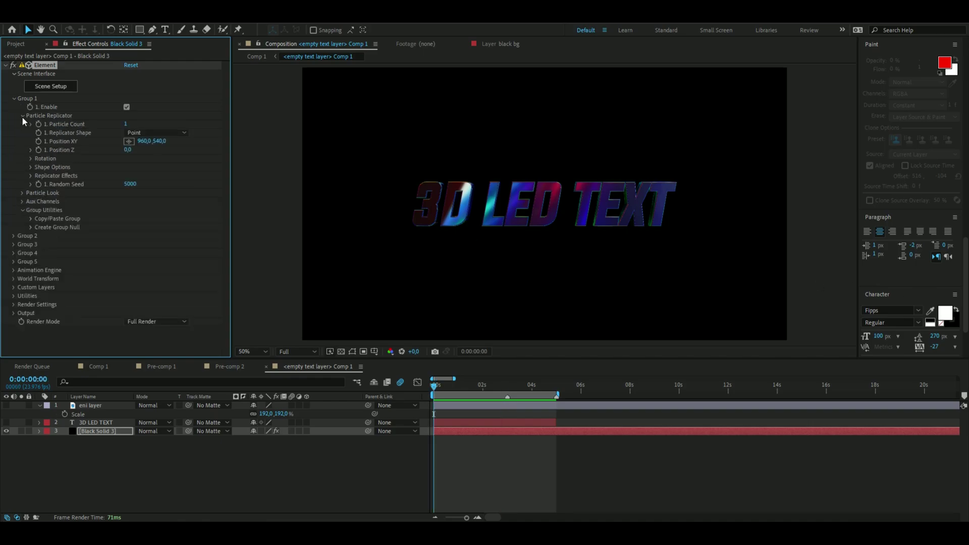
click(22, 193)
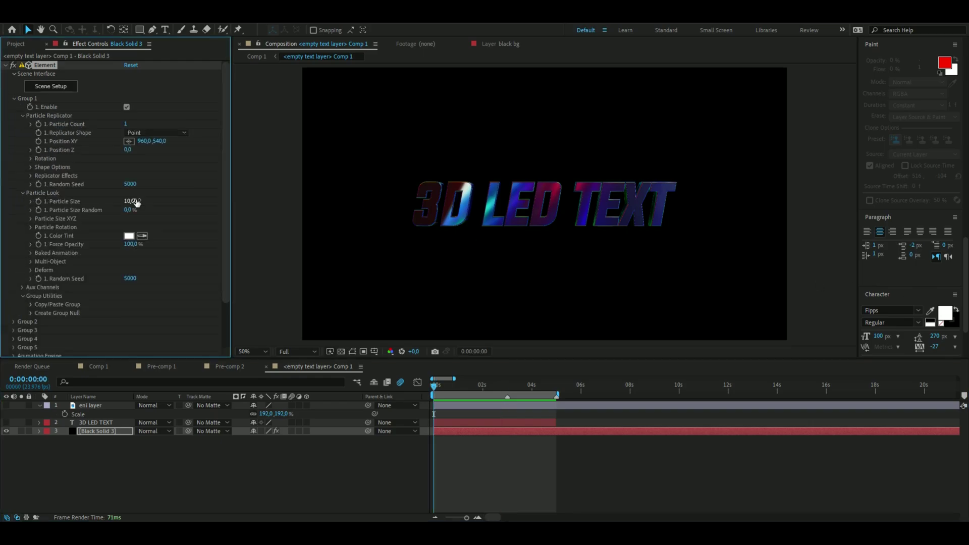
click(129, 201)
text(11.1)
key(Return)
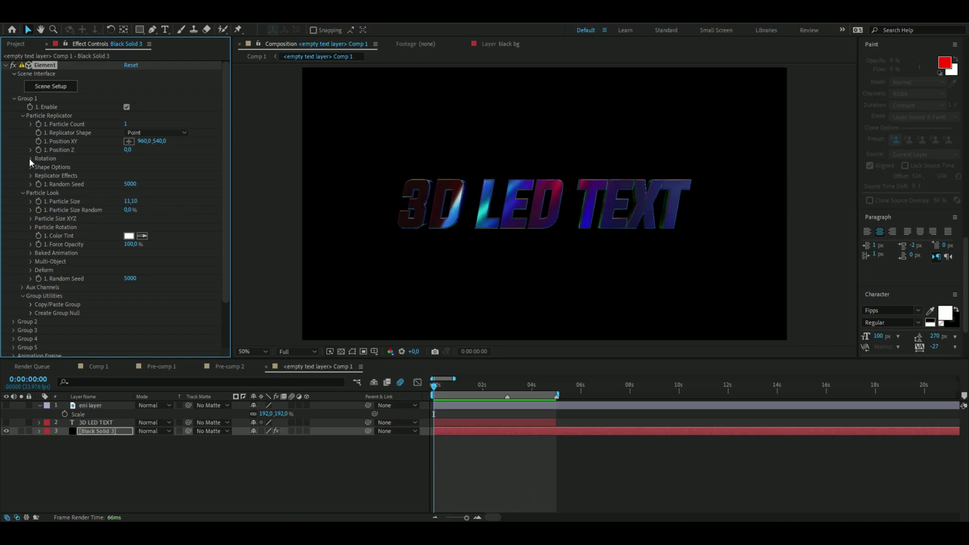
Keyframe particle X Rotation from +90° at the start and preview the animation.
click(30, 159)
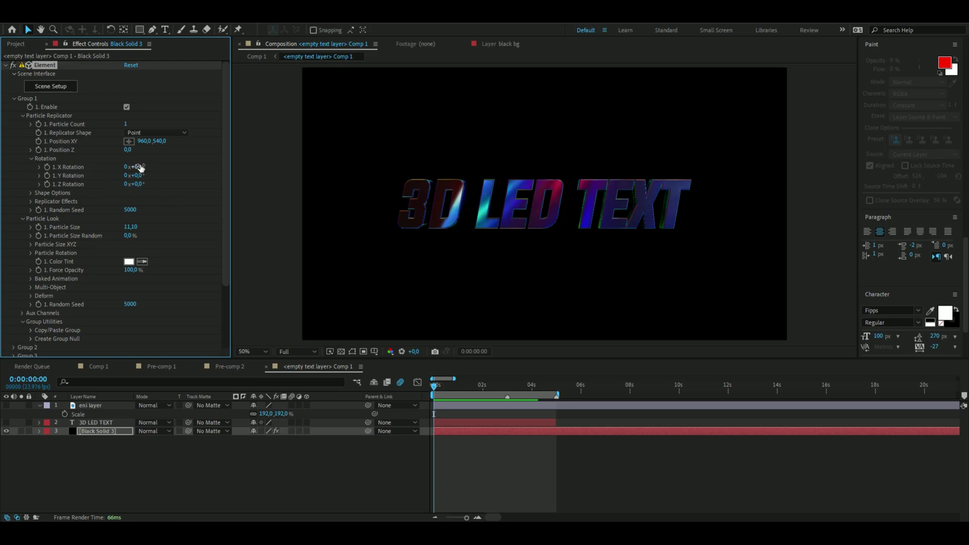
mouse_move(140, 168)
mouse_down()
mouse_move(202, 166)
mouse_move(187, 167)
mouse_up()
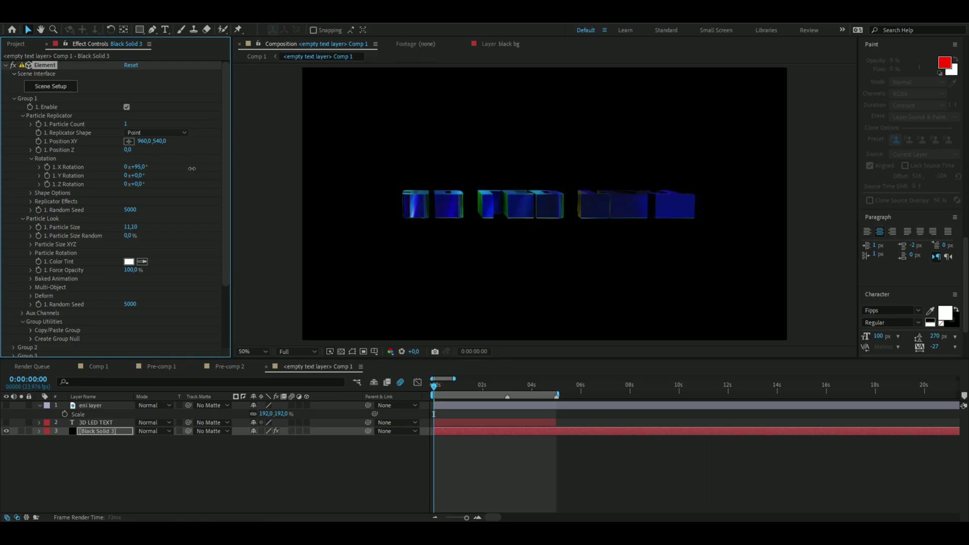
click(46, 167)
drag(433, 423, 556, 423)
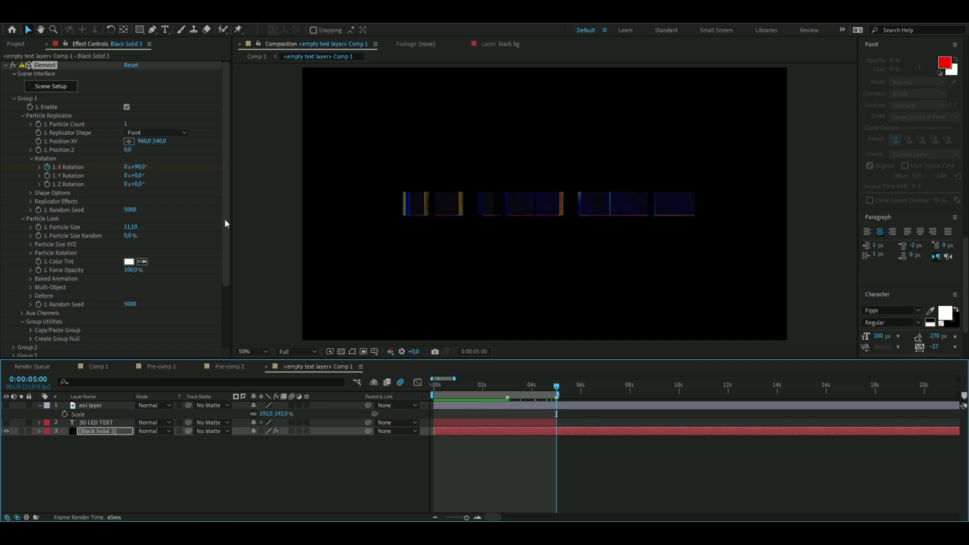
key(space)
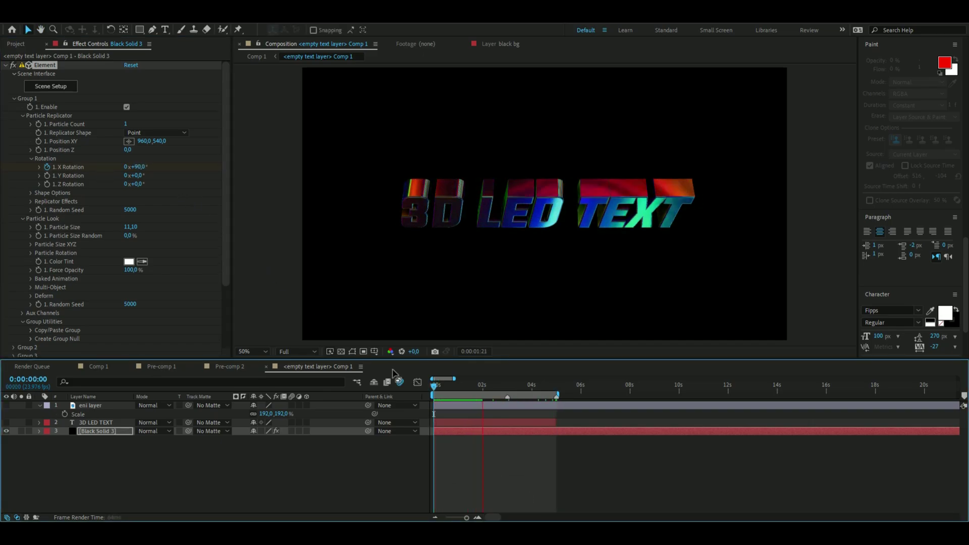
click(30, 263)
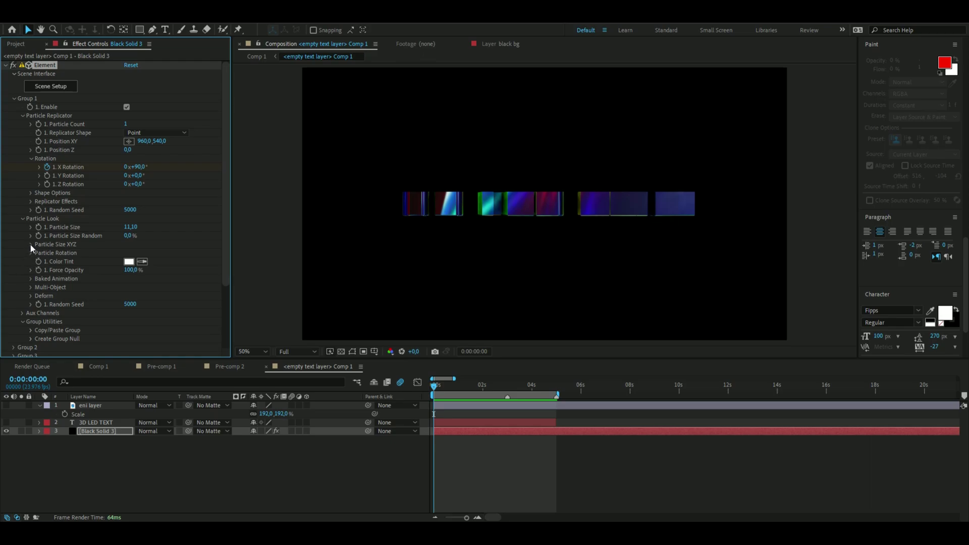
Keyframe particle Z Size from 1,0 to 2,0 at five seconds.
click(31, 244)
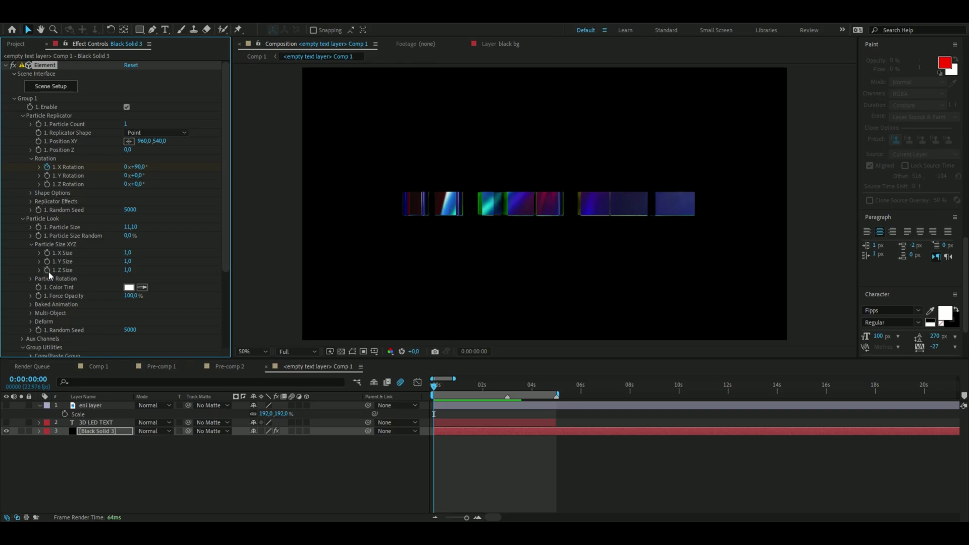
drag(434, 386, 556, 386)
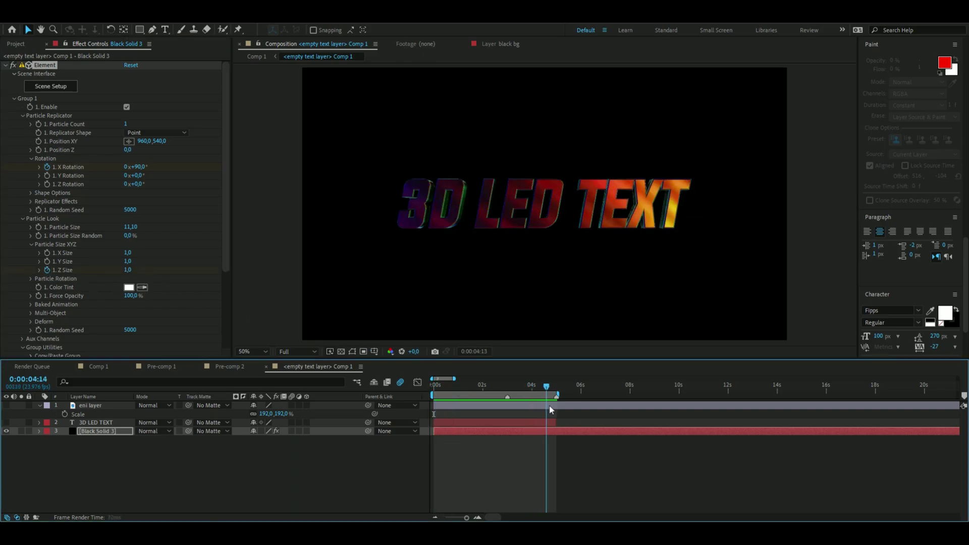
click(128, 270)
key(Return)
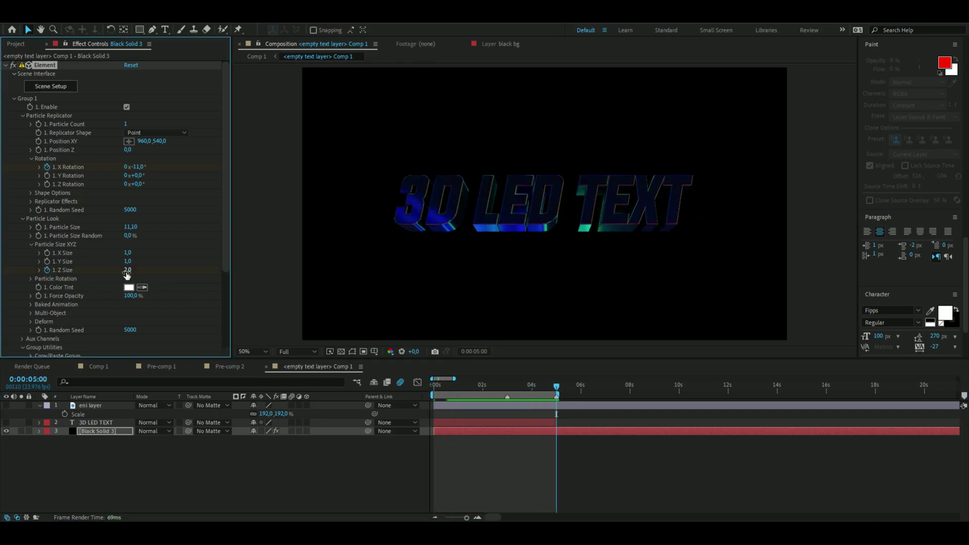
key(space)
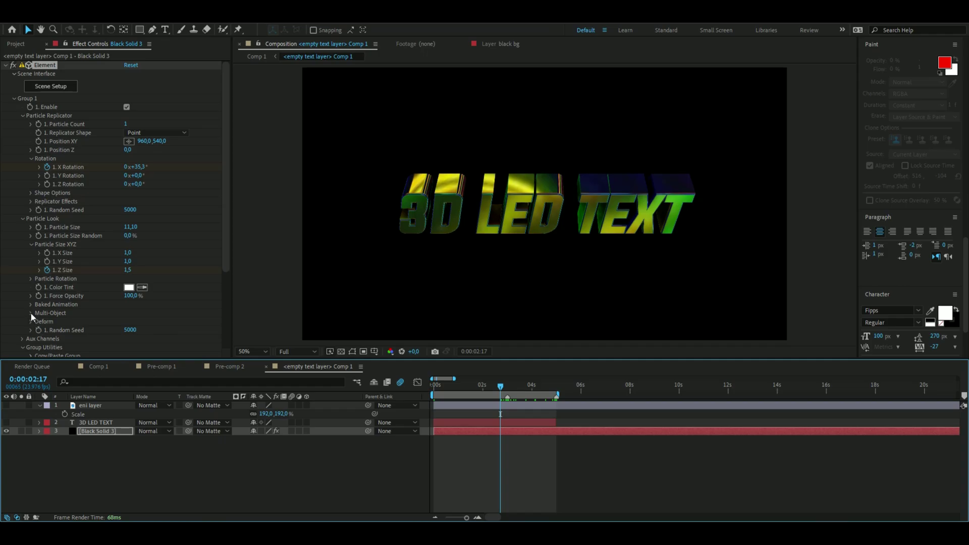
click(31, 314)
scroll(144, 223, down, 5)
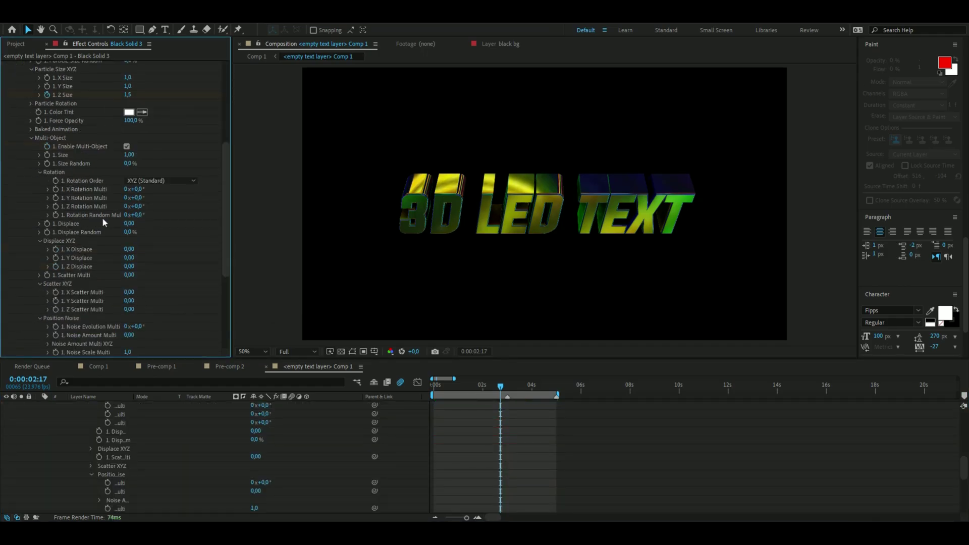
Set the Multi-Object random rotation to 10°.
click(141, 215)
text(10)
key(Return)
click(529, 387)
scroll(180, 476, up, 10)
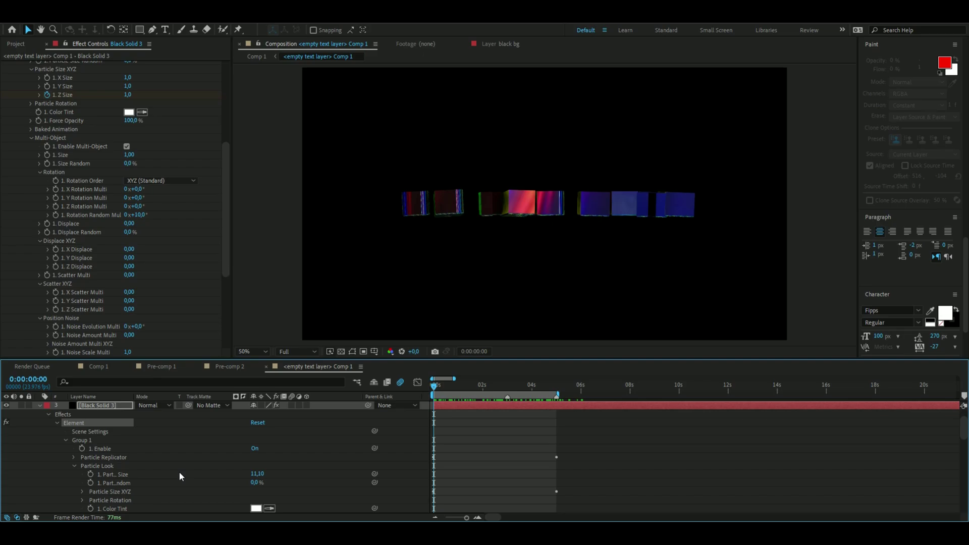
scroll(179, 471, down, 3)
Select both X Rotation keyframes and inspect their curve in the Graph Editor.
click(74, 415)
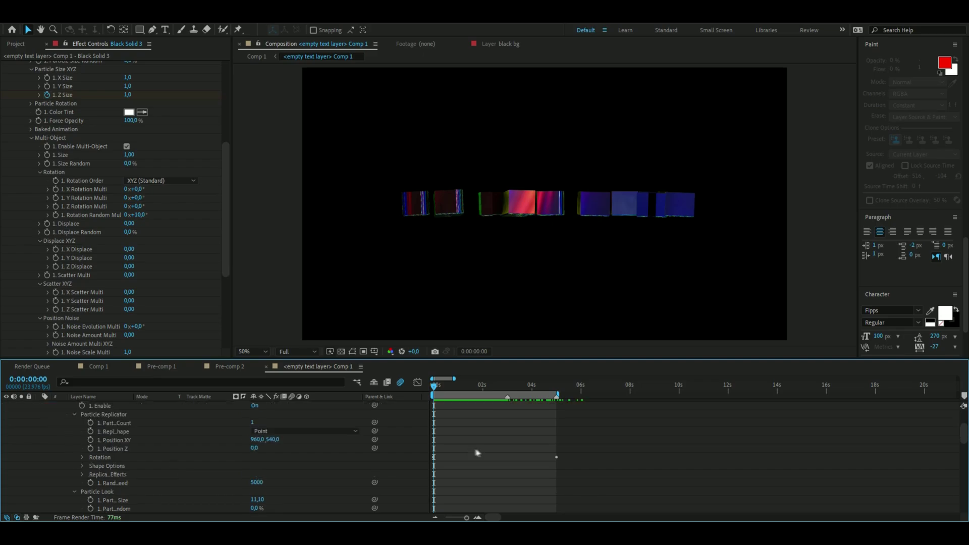
click(83, 457)
drag(564, 474, 429, 462)
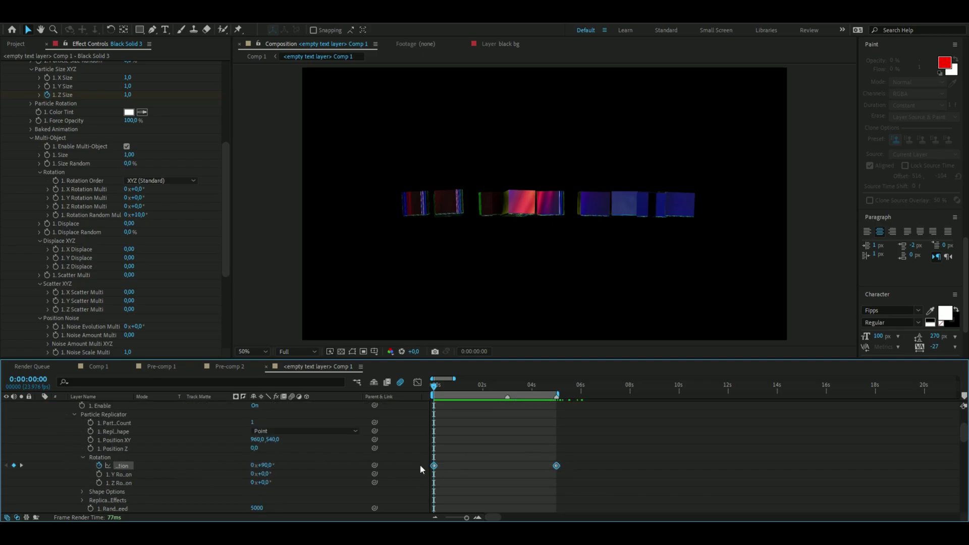
click(417, 382)
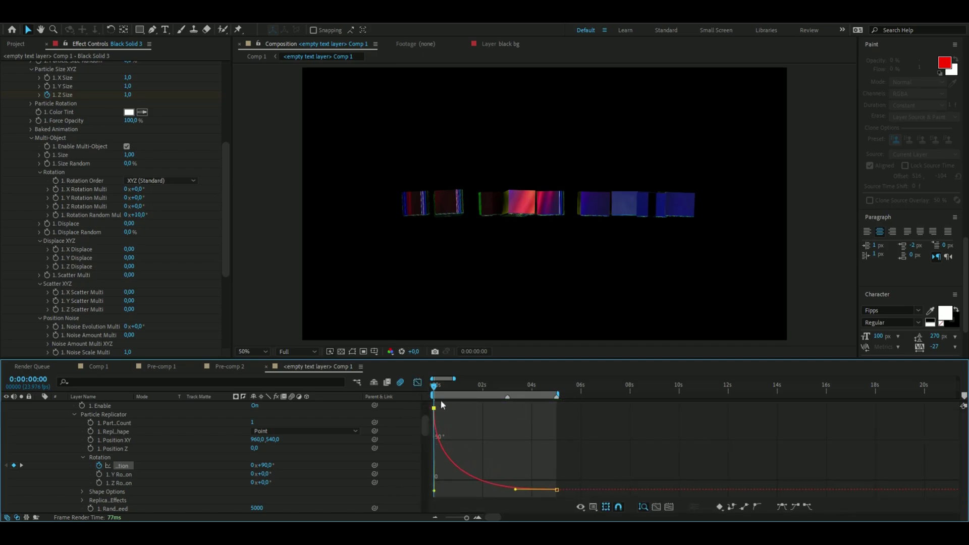
key(shift+F3)
Ease both Z Size keyframes and return to the first frame.
mouse_move(574, 465)
mouse_down()
mouse_move(435, 470)
mouse_move(575, 477)
mouse_up()
key(shift+F3)
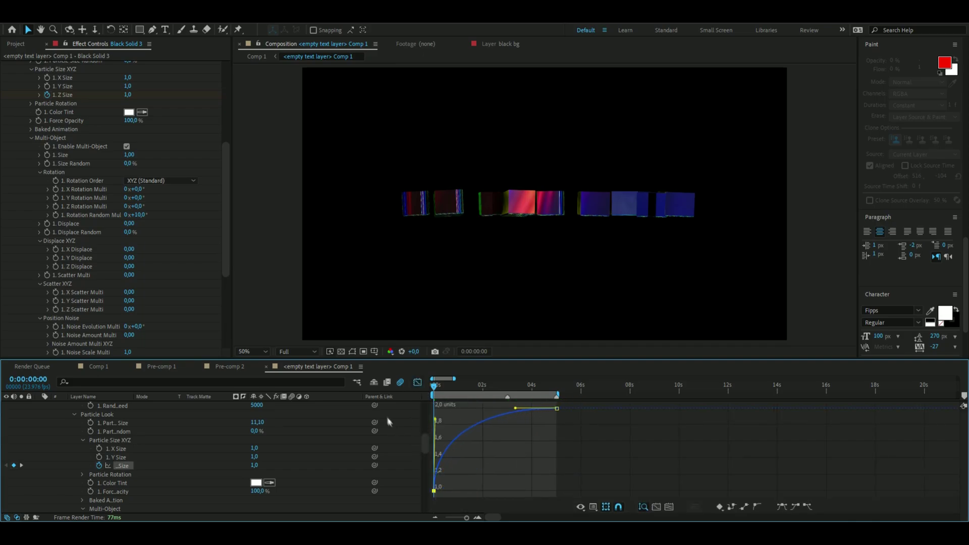
key(shift+F3)
scroll(508, 422, down, 5)
click(498, 389)
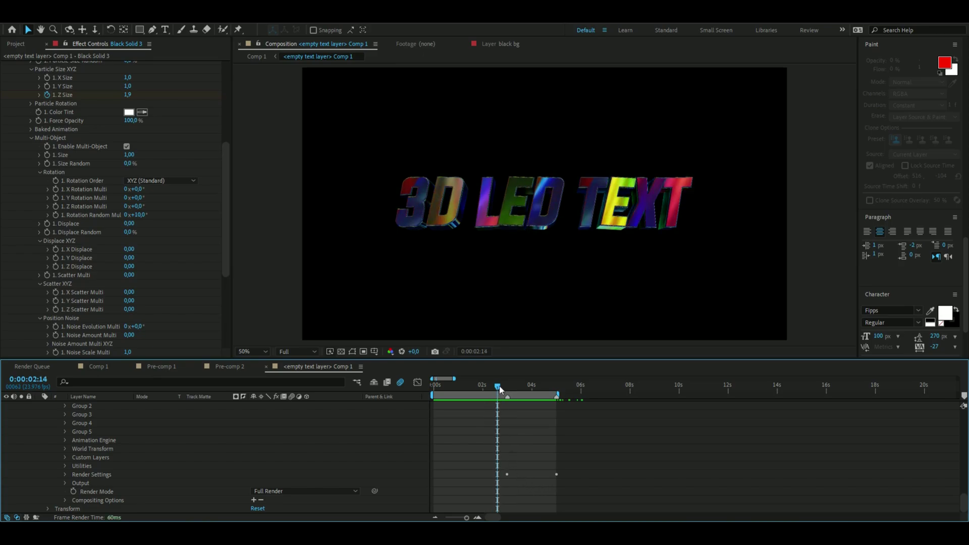
key(Home)
click(41, 430)
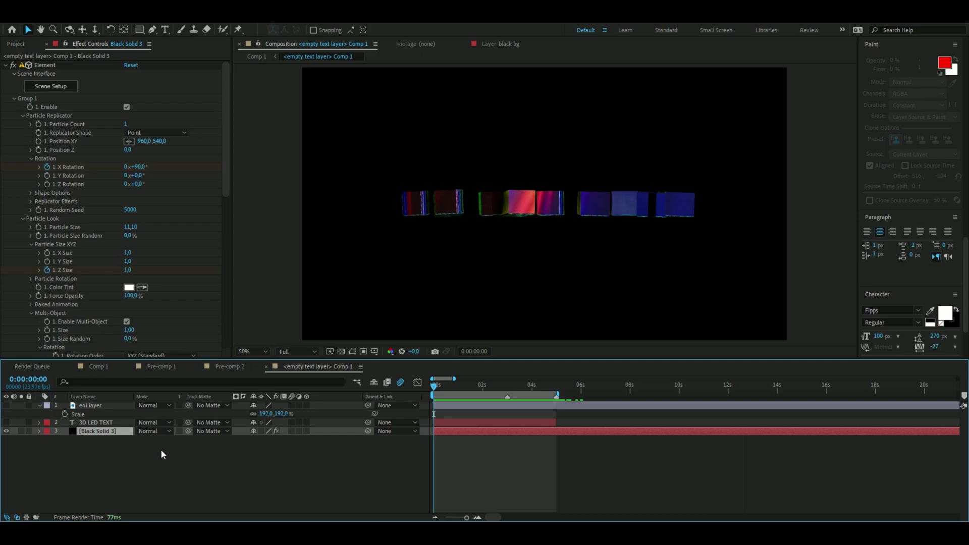
Keyframe Black Solid 3's Scale from 0% at 0s to 100% at 3s.
key(s)
click(272, 440)
text(00,0)
key(Return)
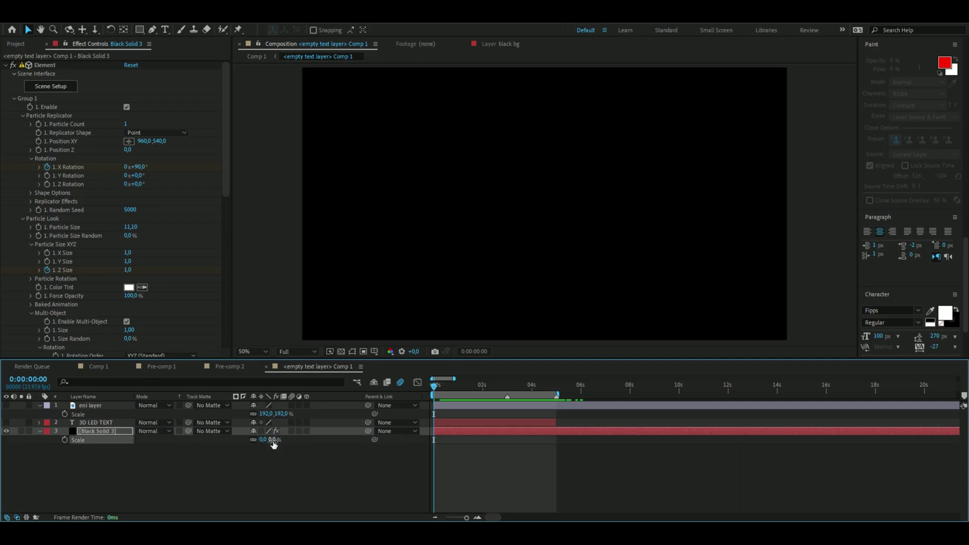
click(65, 439)
drag(434, 387, 507, 399)
click(263, 440)
text(100)
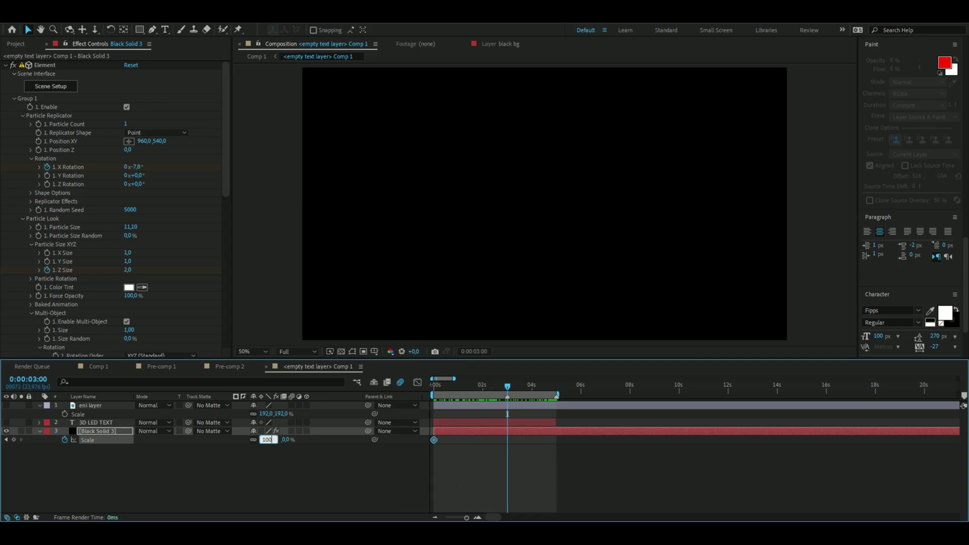
key(Return)
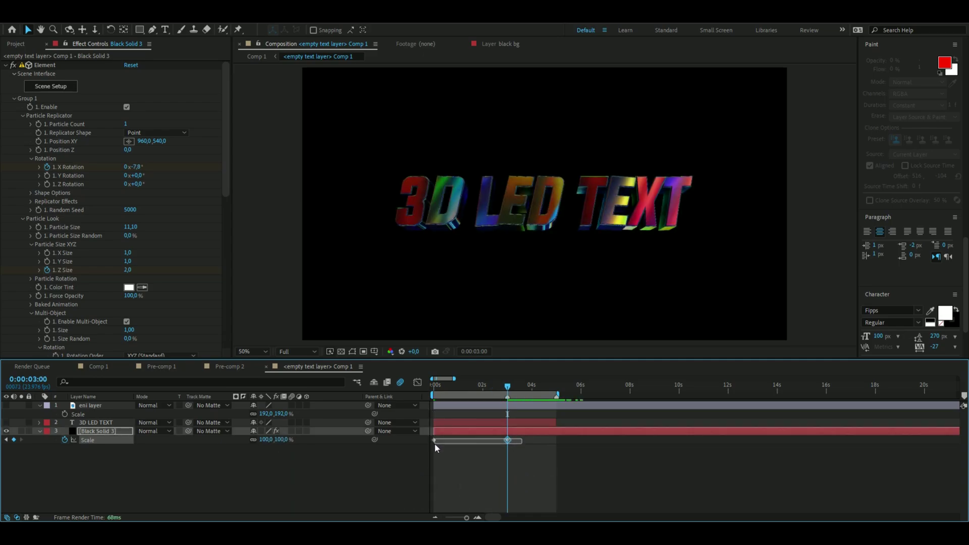
Reshape the scale easing curve in the Graph Editor and preview the scale-up.
click(418, 382)
key(Home)
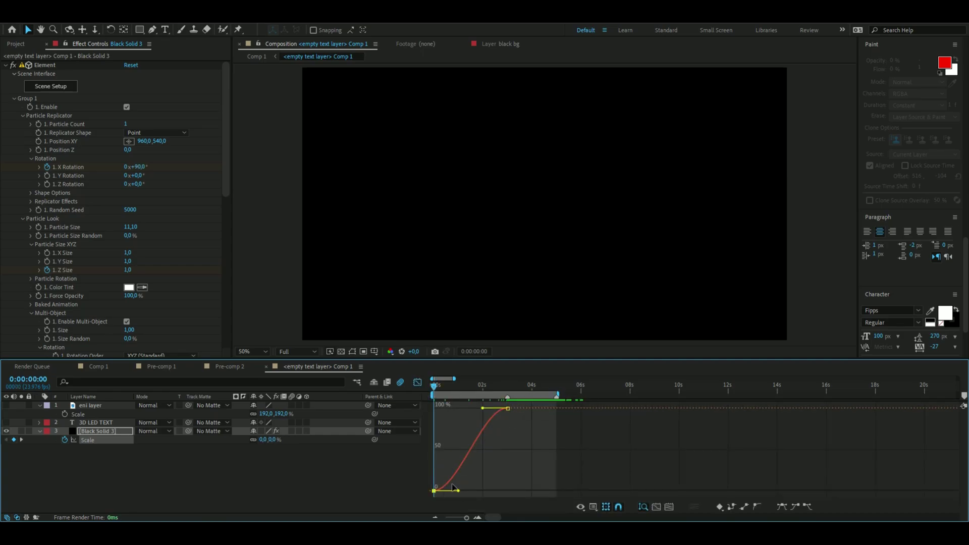
drag(453, 486, 444, 454)
click(418, 382)
key(space)
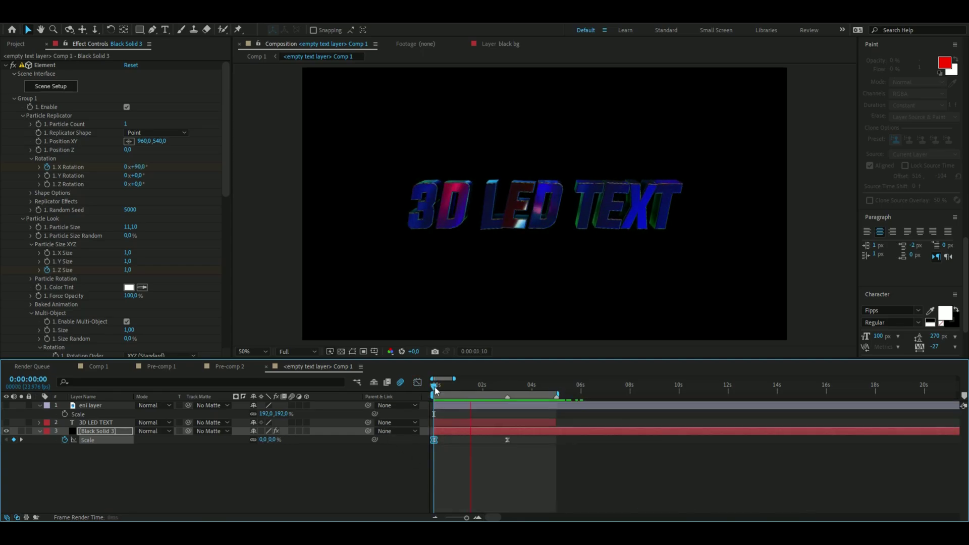
drag(435, 386, 460, 386)
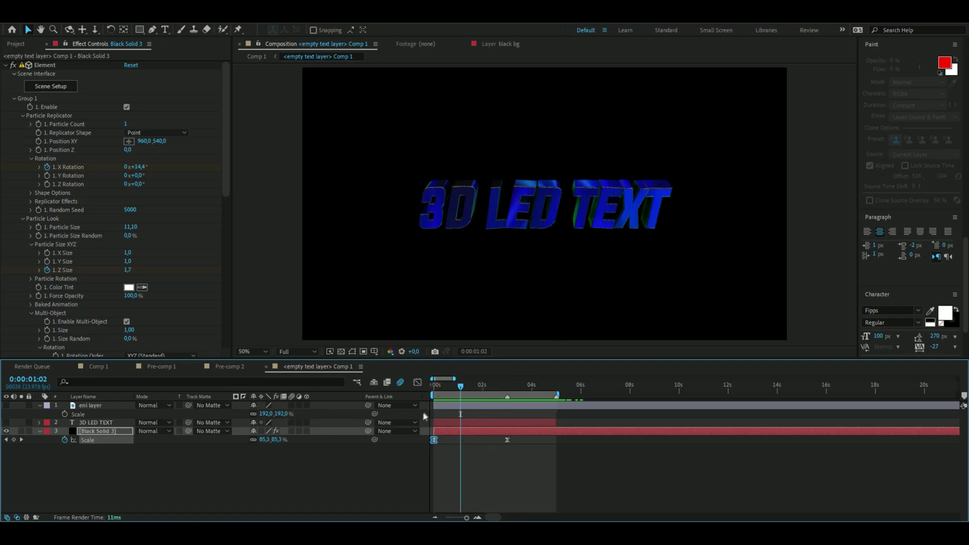
Keyframe Multi-Object X Displace at the start, settling at 0 by five seconds.
scroll(178, 245, down, 2)
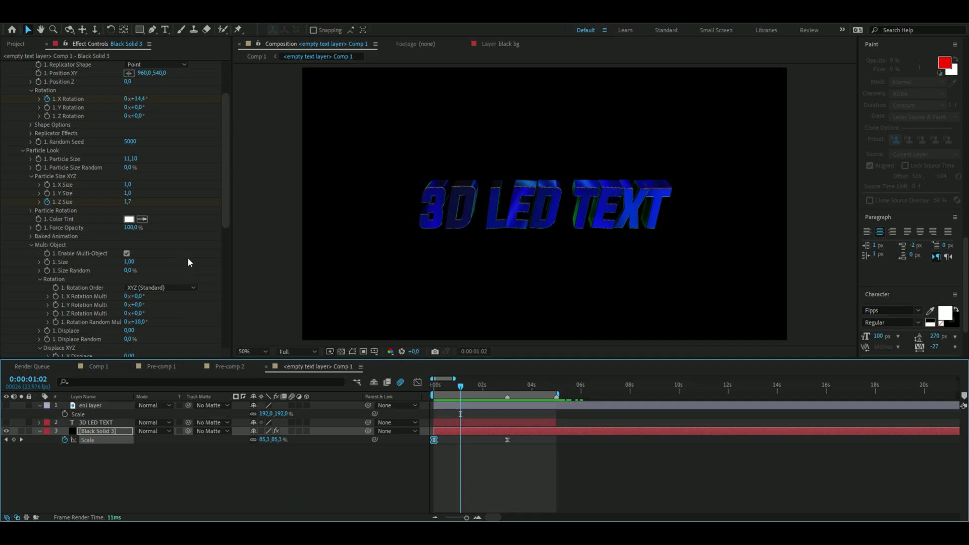
scroll(187, 257, down, 2)
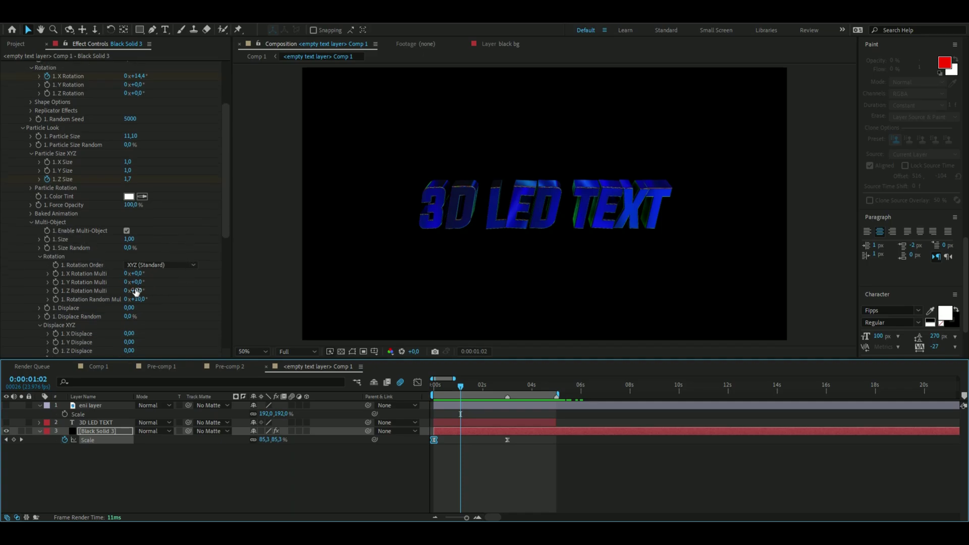
key(Home)
scroll(90, 331, down, 1)
click(56, 311)
key(shift+End)
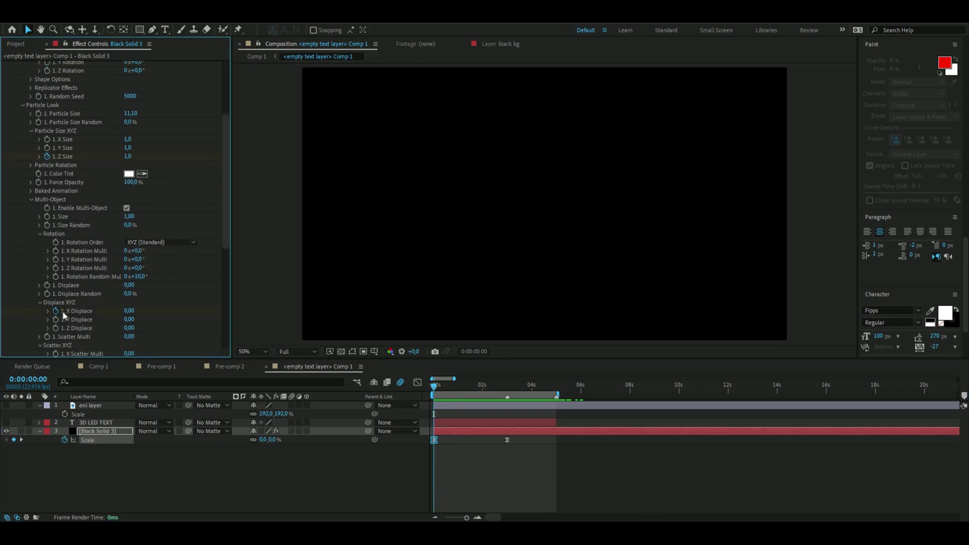
click(130, 311)
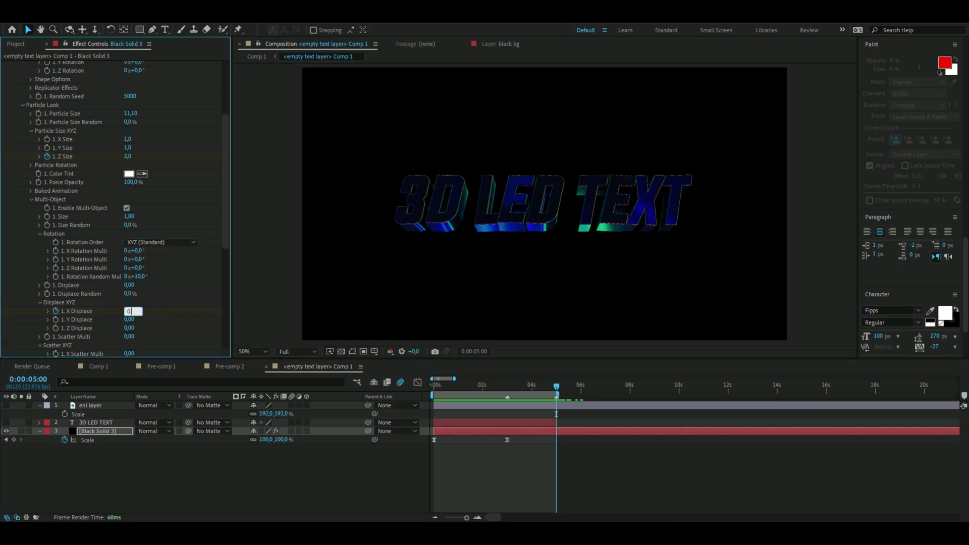
key(Return)
Easy Ease both X Displace keyframes and adjust their curve.
key(u)
click(46, 448)
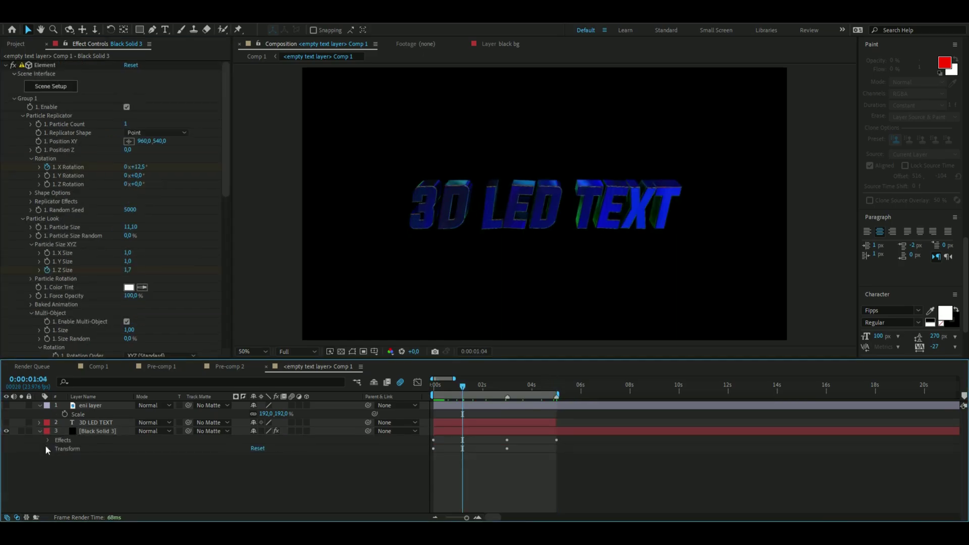
click(46, 440)
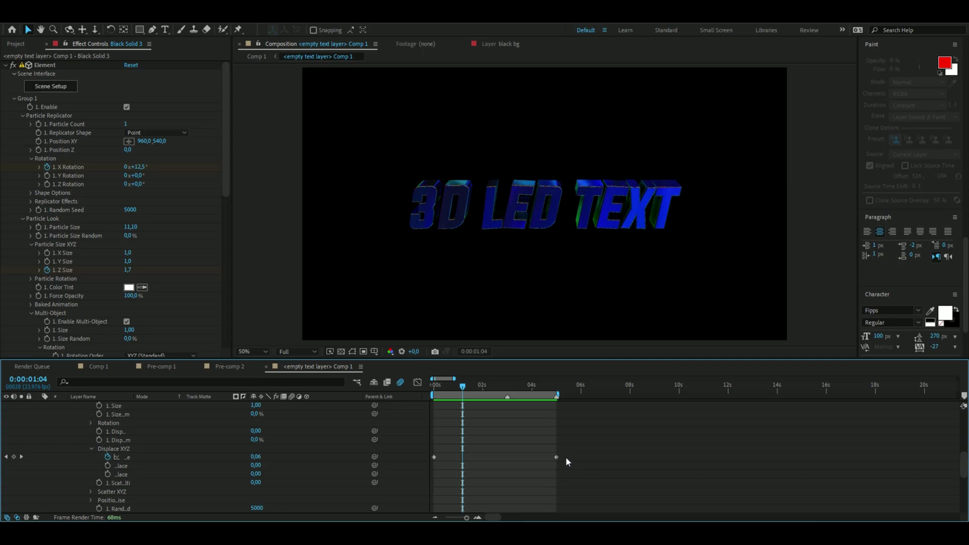
drag(566, 465, 425, 451)
key(F9)
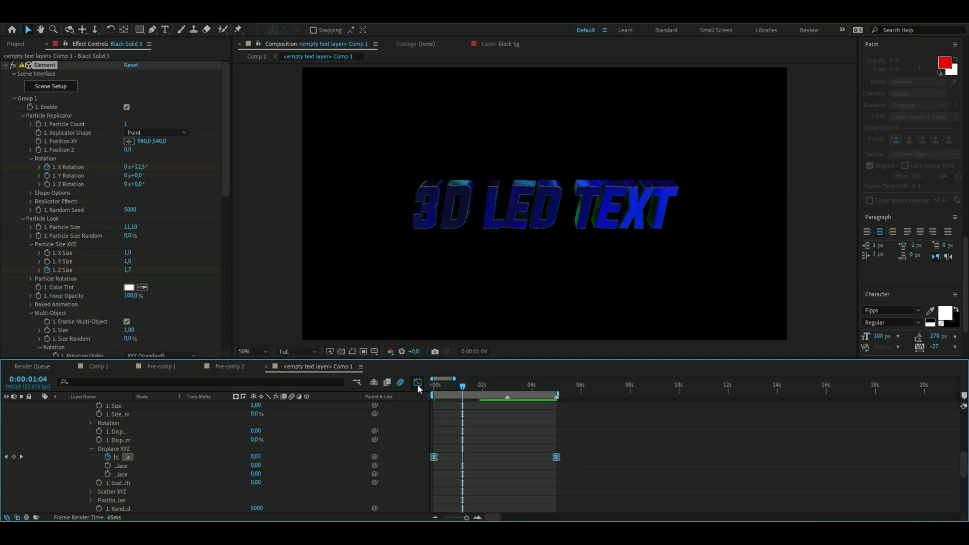
click(417, 383)
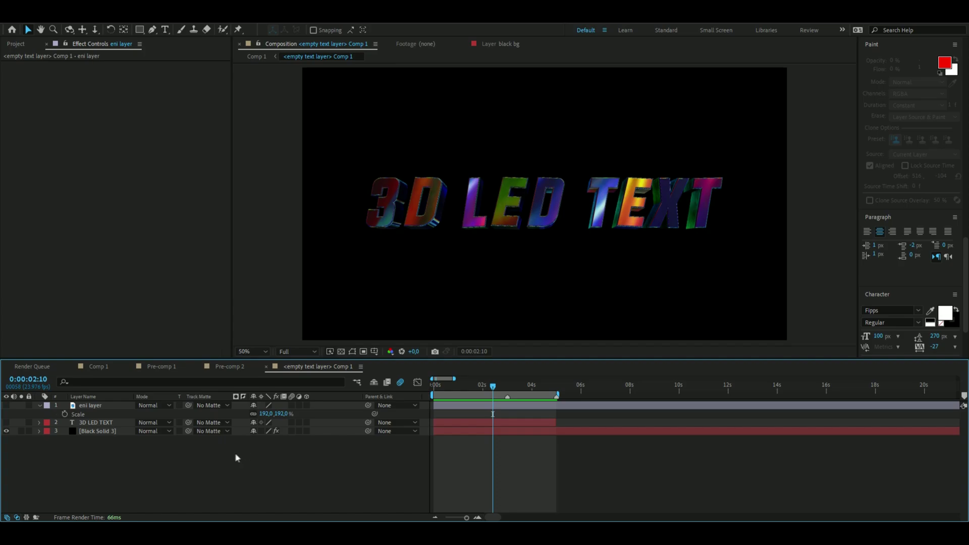
Nest the three selected layers into a new precomp named 'text'.
drag(93, 441, 104, 410)
right_click(104, 408)
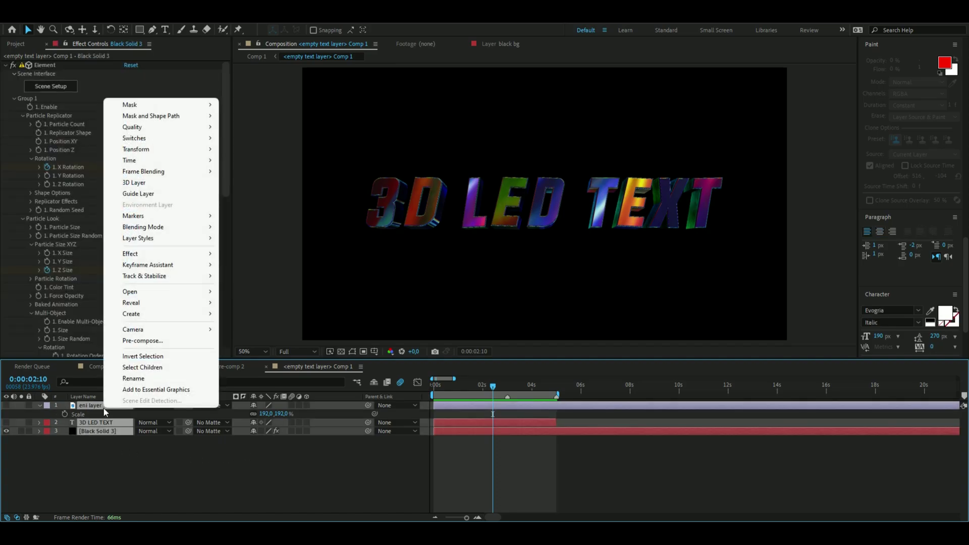
click(137, 336)
text(text)
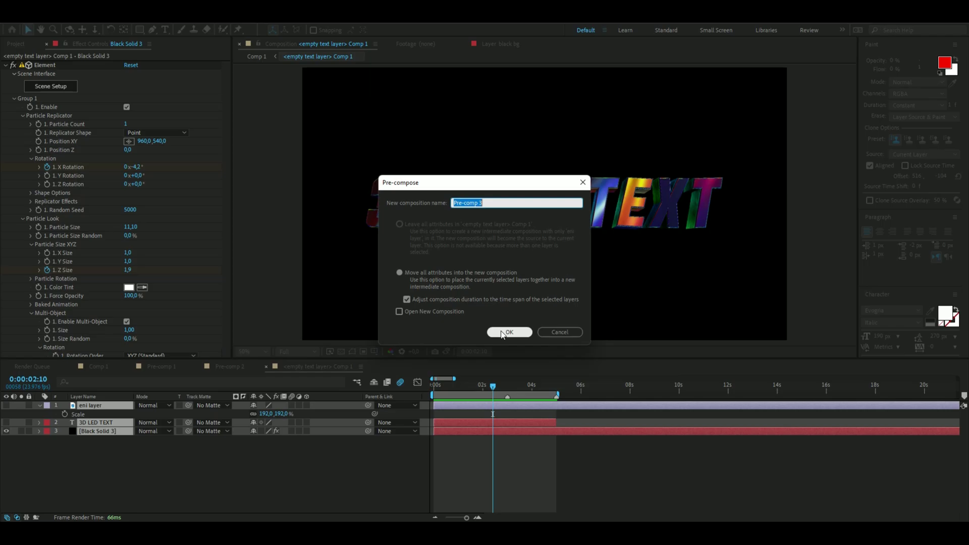
click(504, 332)
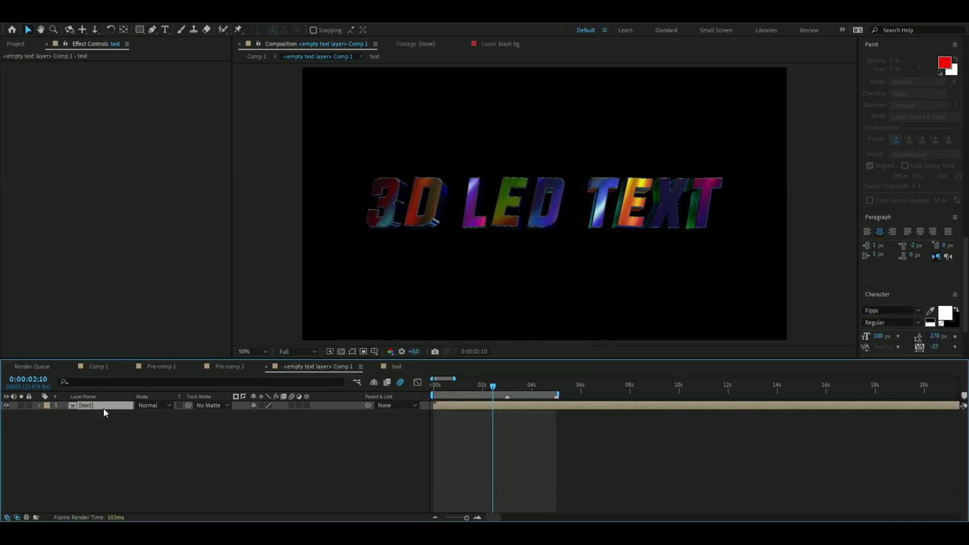
Paste the eni layer above the text layer in the empty text layer comp.
double_click(104, 407)
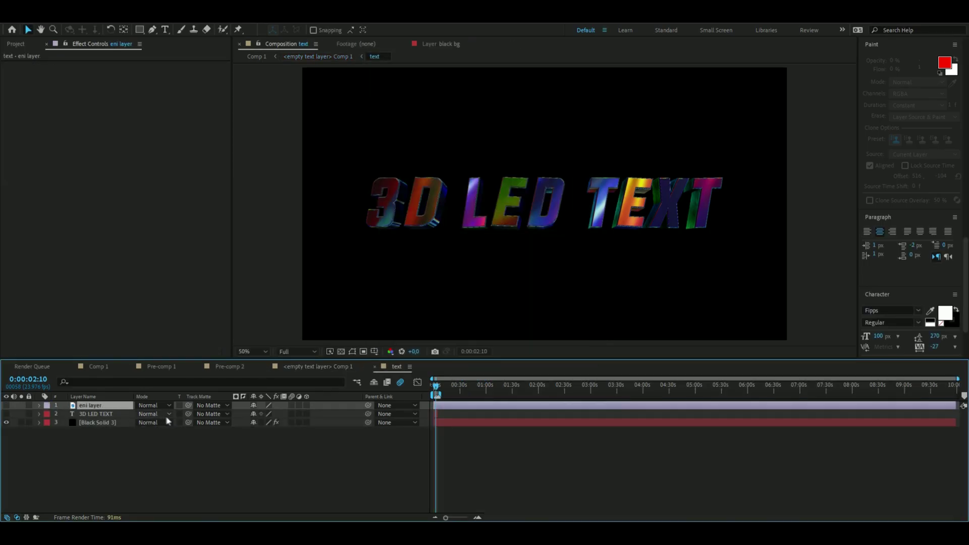
click(303, 366)
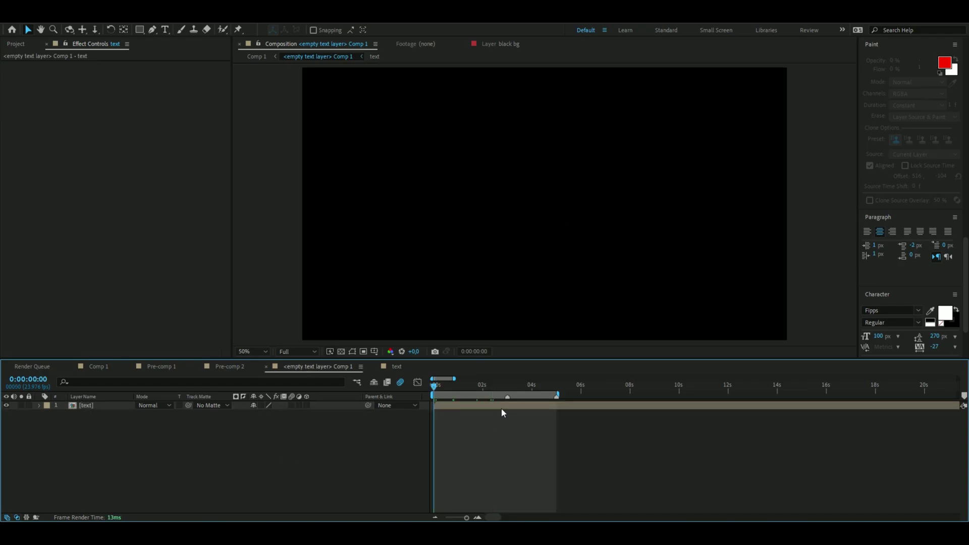
key(ctrl+v)
drag(471, 386, 479, 399)
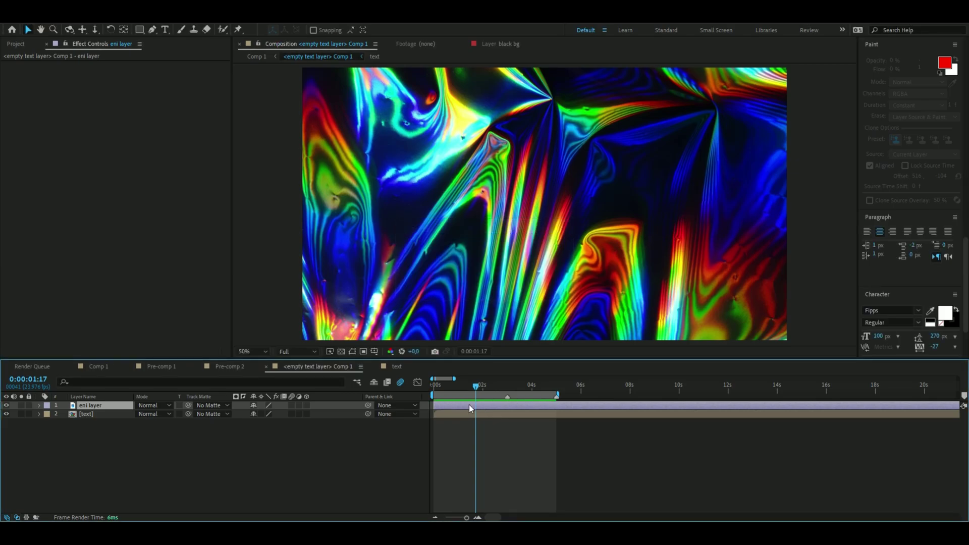
Set the Motion Tile output width and height to 200.
click(131, 108)
text(200)
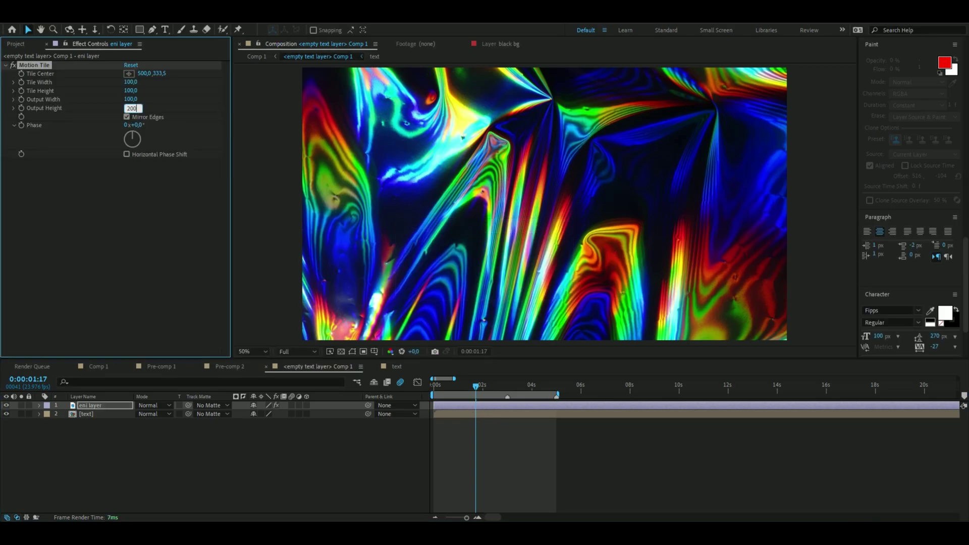
key(shift+Tab)
text(200)
key(Return)
click(6, 65)
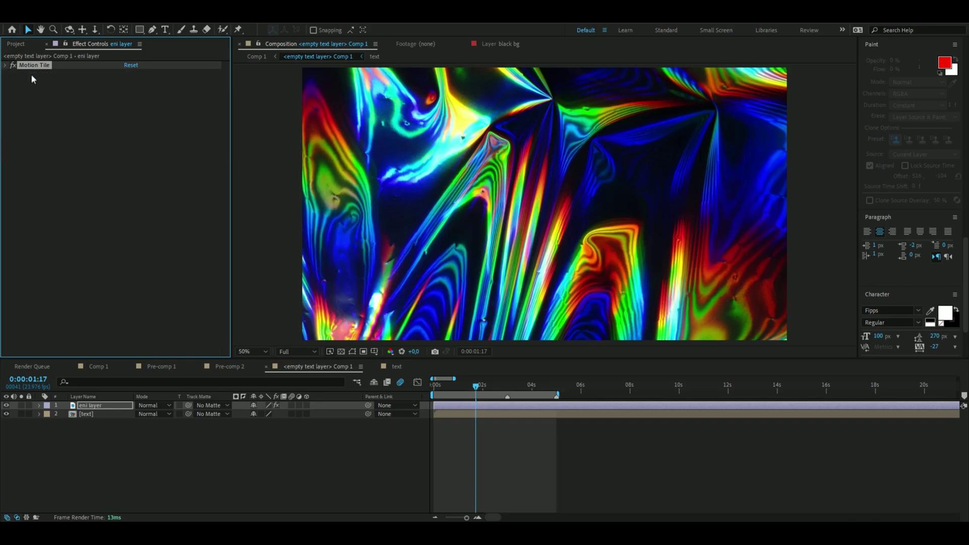
Add Wave Warp with Noise wave type, wave height 915 and wave width 10.
key(ctrl+space)
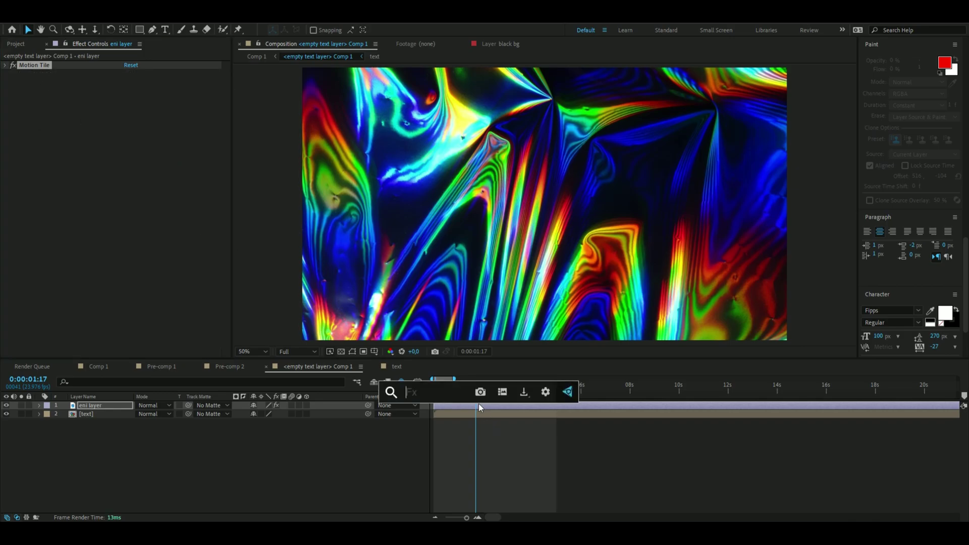
text(wave warp)
key(Return)
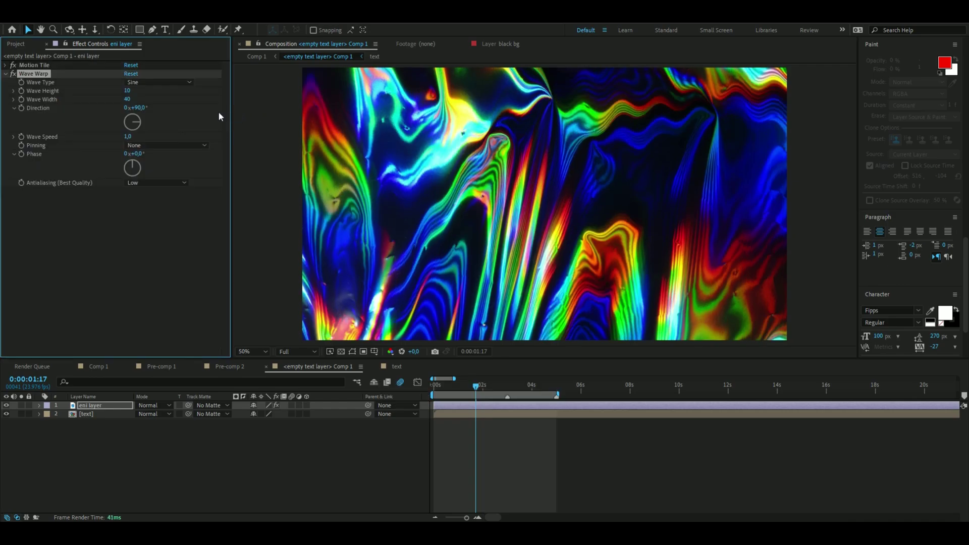
click(159, 82)
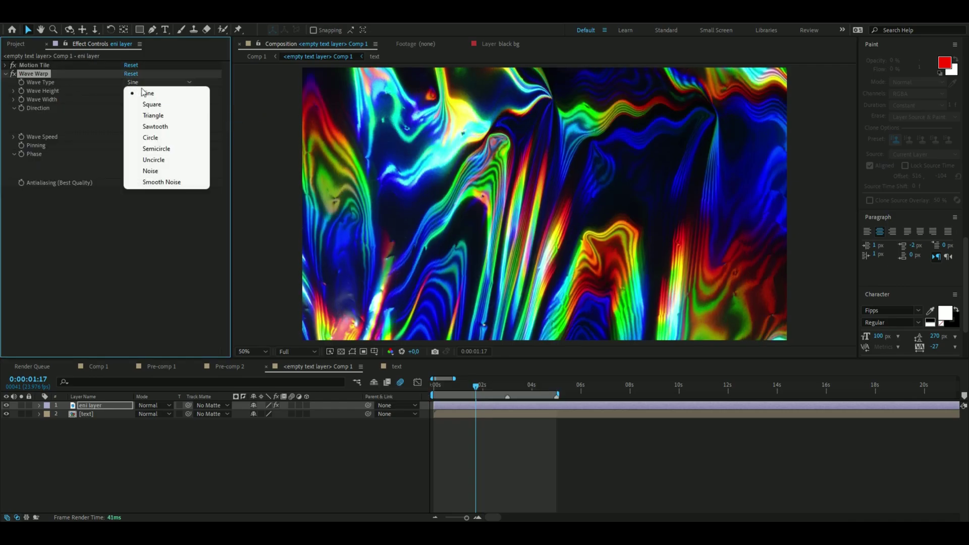
click(164, 171)
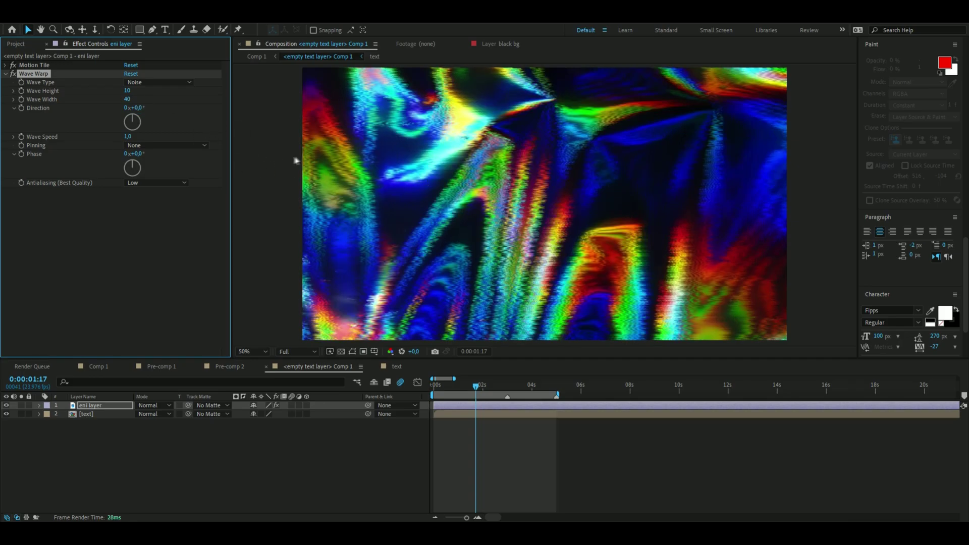
mouse_move(126, 93)
mouse_down()
mouse_move(586, 129)
mouse_move(135, 132)
mouse_move(121, 102)
mouse_up()
drag(475, 386, 475, 393)
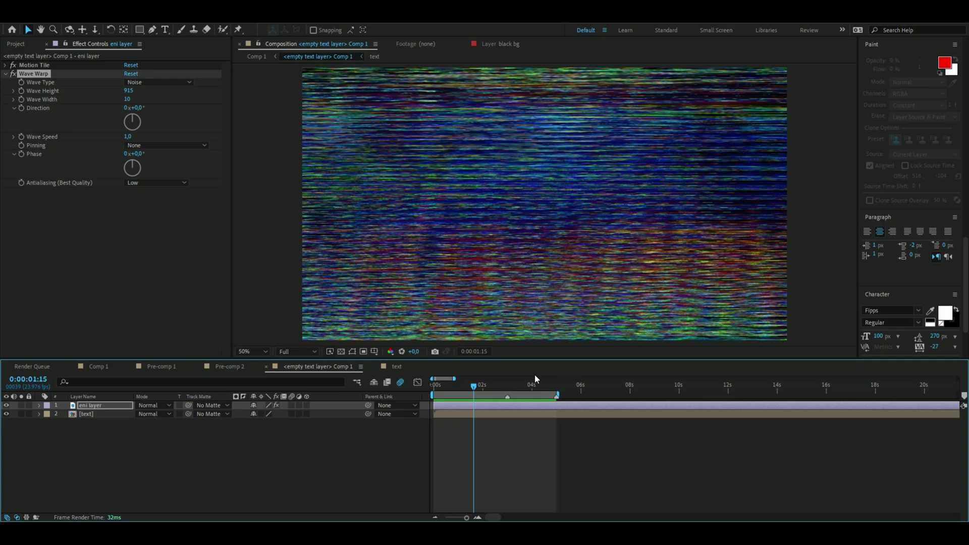
Hide the eni layer and the lower text copy.
key(Return)
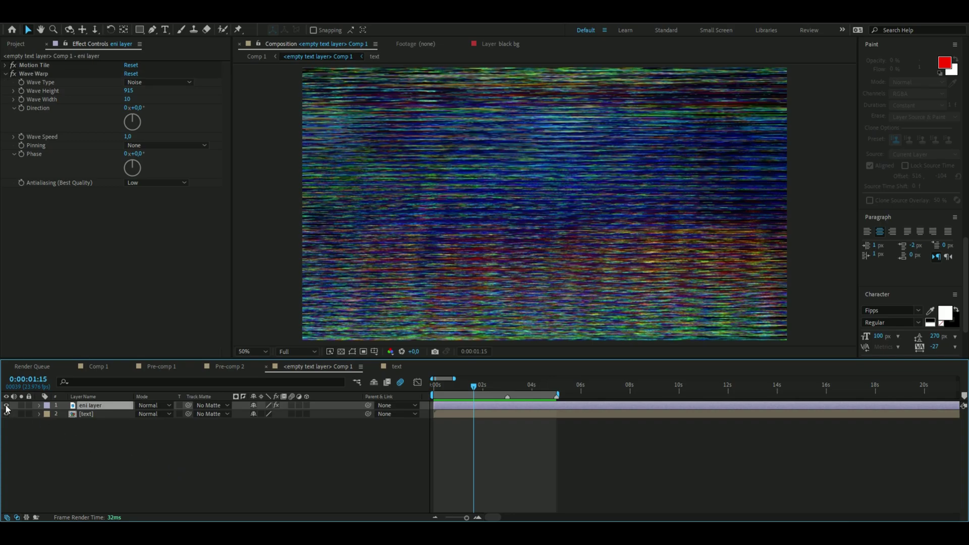
click(6, 405)
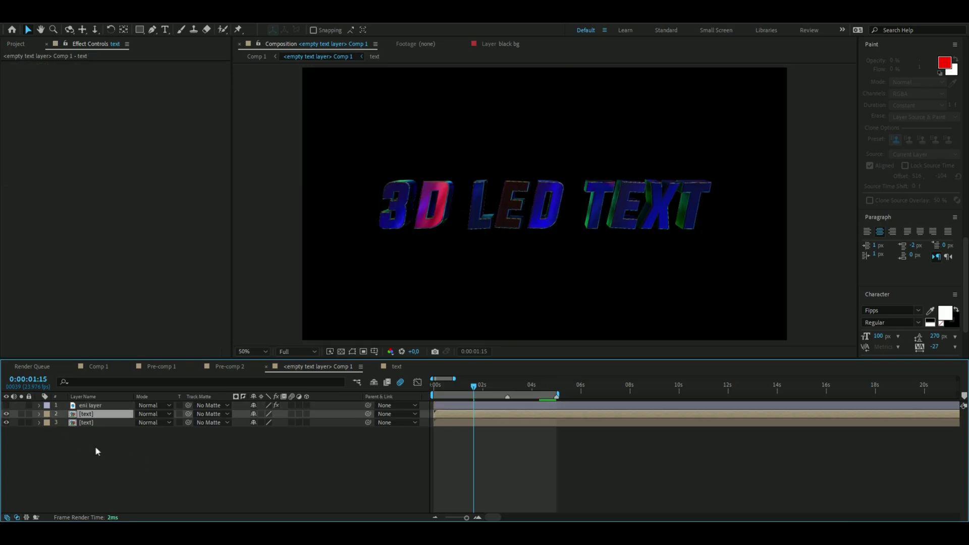
click(7, 435)
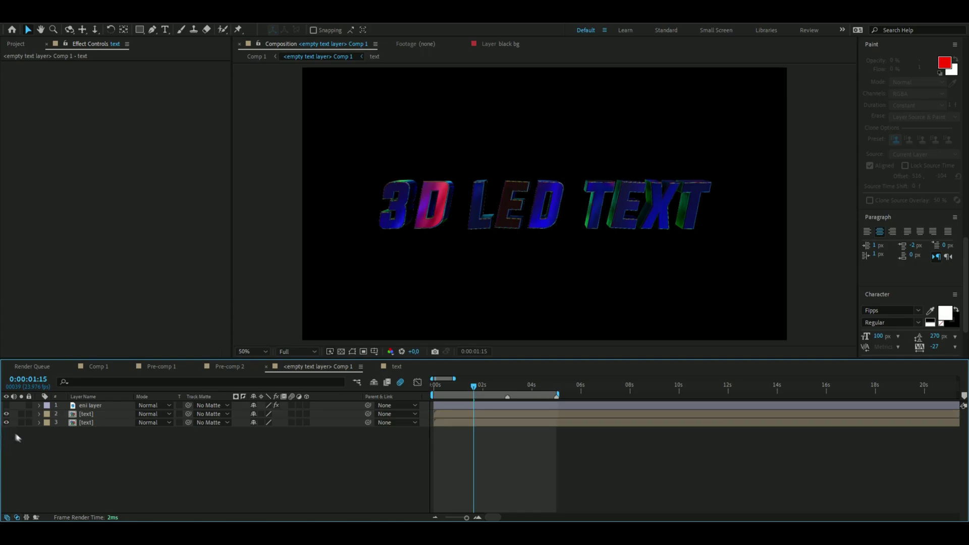
click(96, 423)
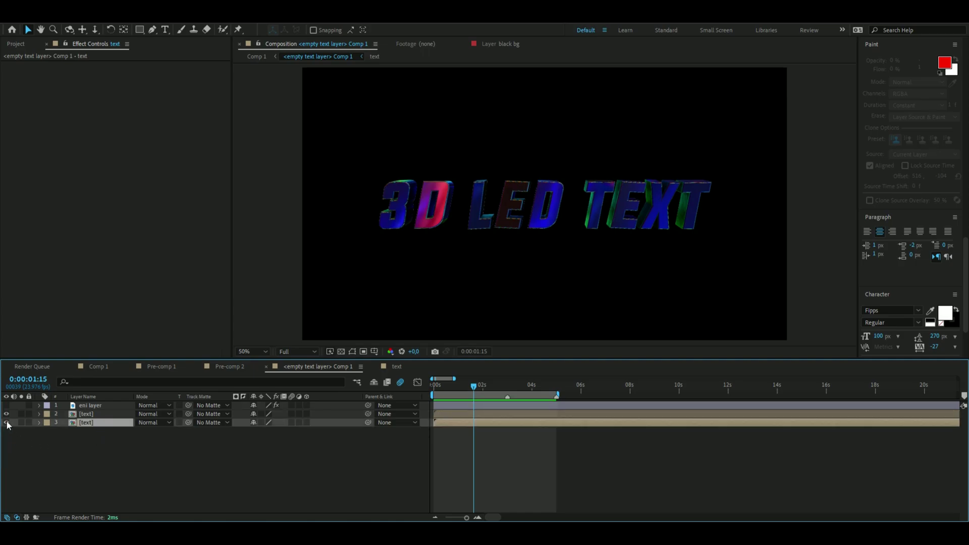
click(7, 422)
Apply S_EdgeDetect to the upper text copy with Mono Edges and Edge Smooth 0.
key(ctrl+space)
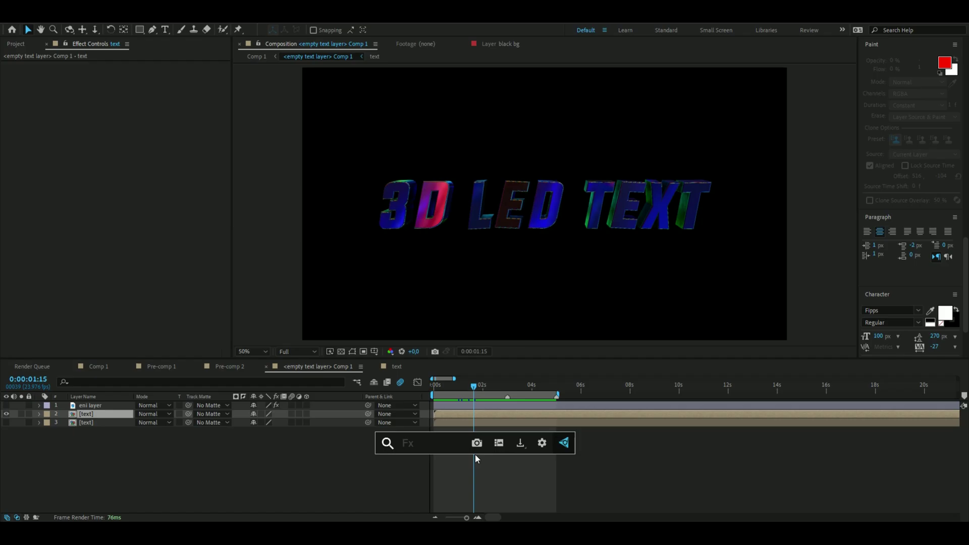
text(edge)
key(Return)
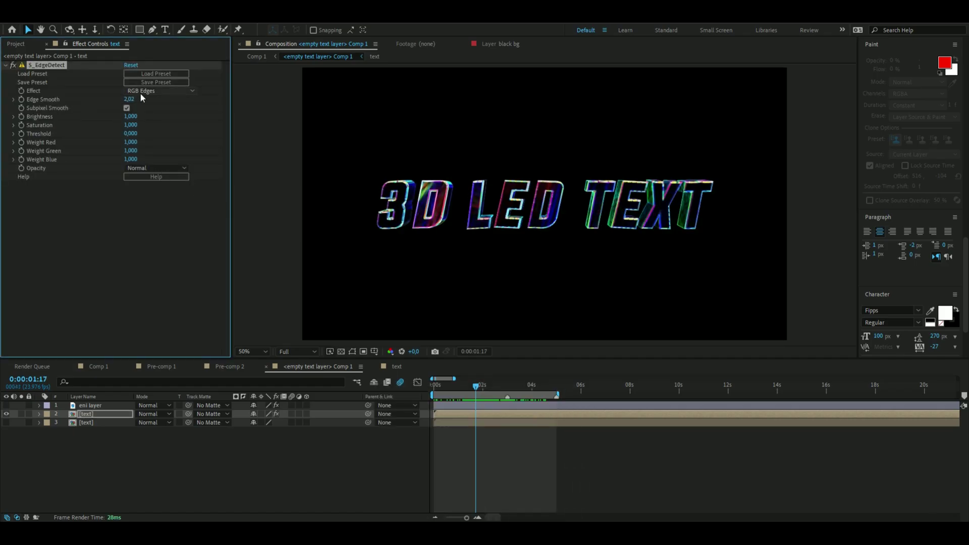
click(141, 93)
click(161, 129)
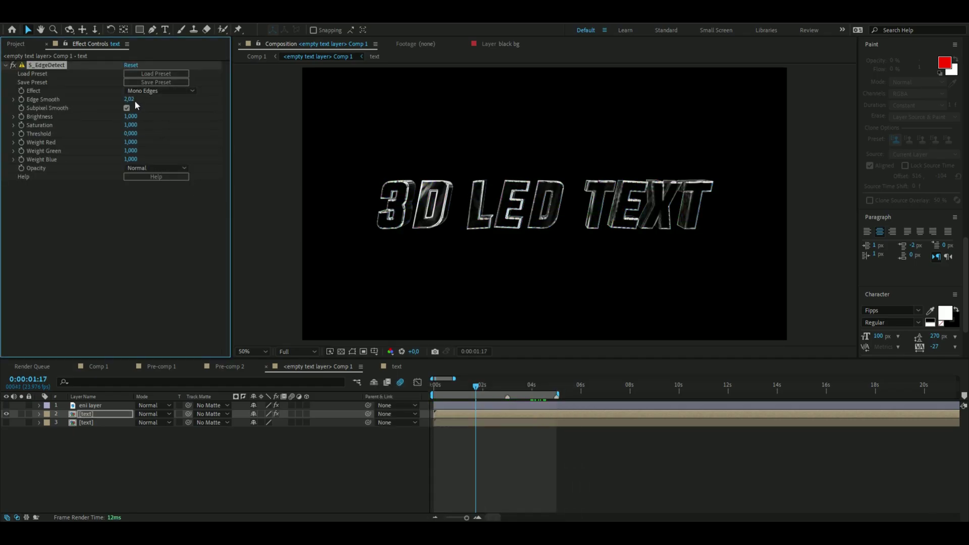
drag(134, 100, 101, 100)
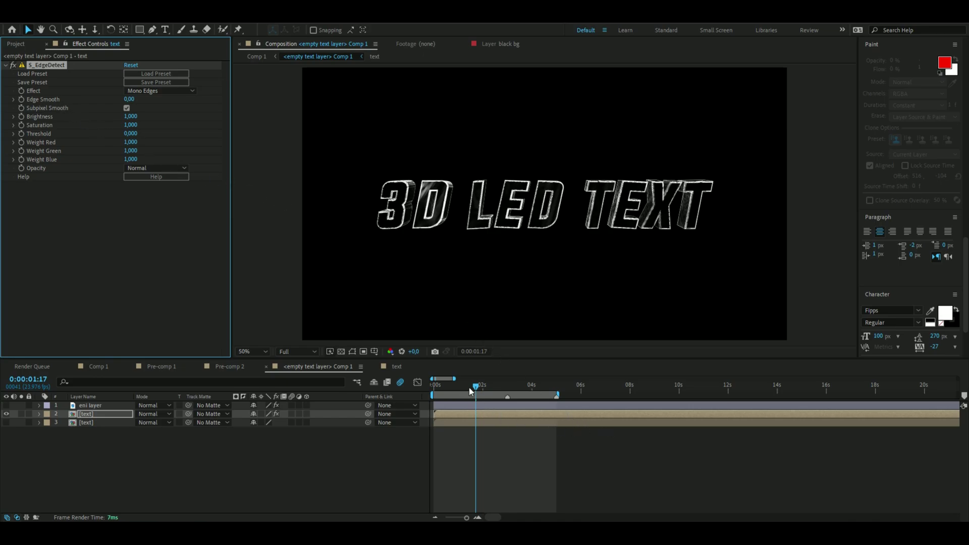
Set the edge Threshold to 5 at the start and 2 at five seconds.
drag(475, 386, 433, 386)
click(133, 133)
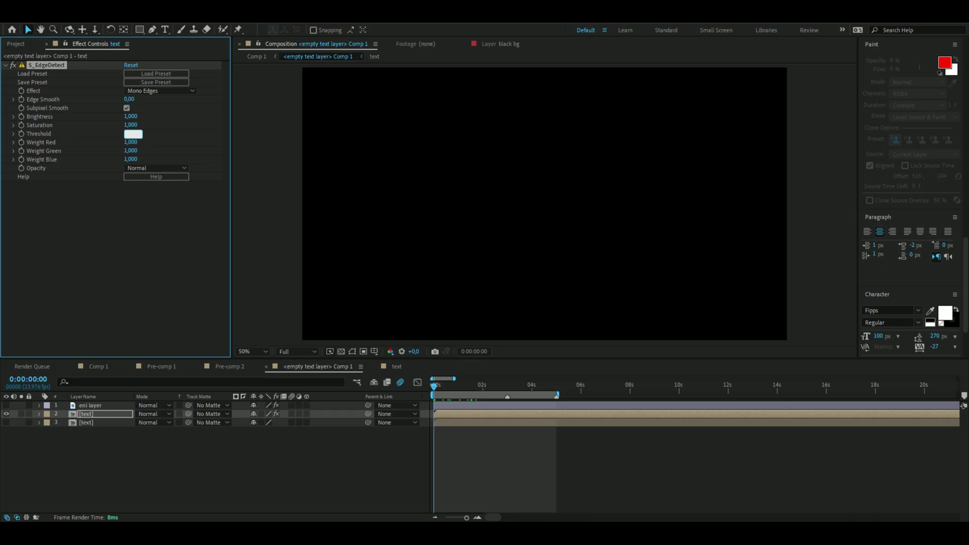
text(5)
key(Return)
drag(435, 410, 555, 415)
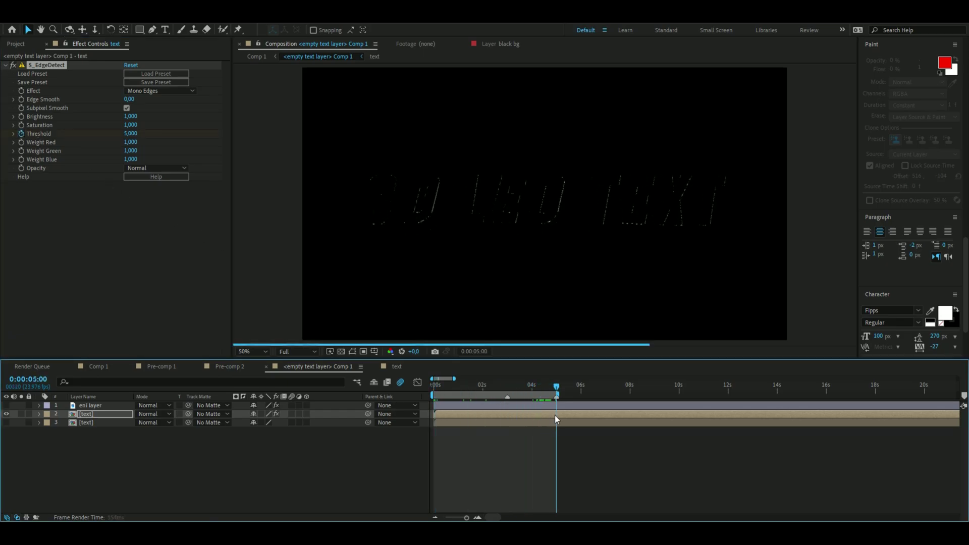
click(131, 134)
text(2)
key(Return)
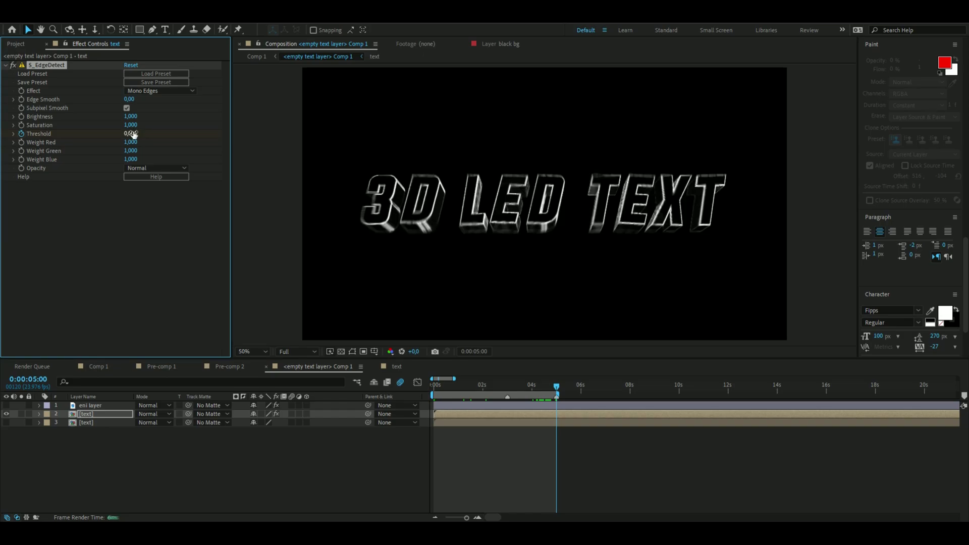
drag(556, 386, 507, 386)
key(ctrl+space)
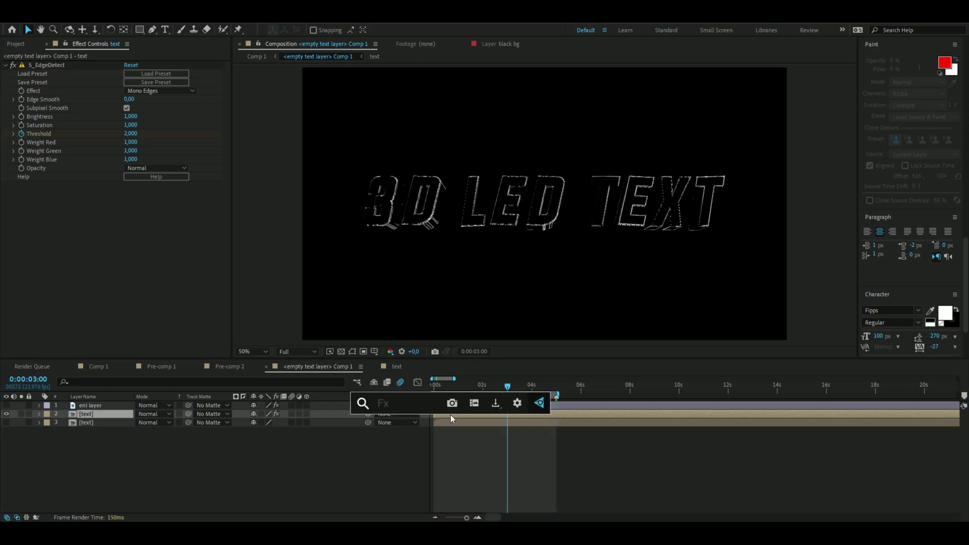
Set the BCC LED dot size X to 2 and collapse the effect settings.
drag(131, 223, 71, 232)
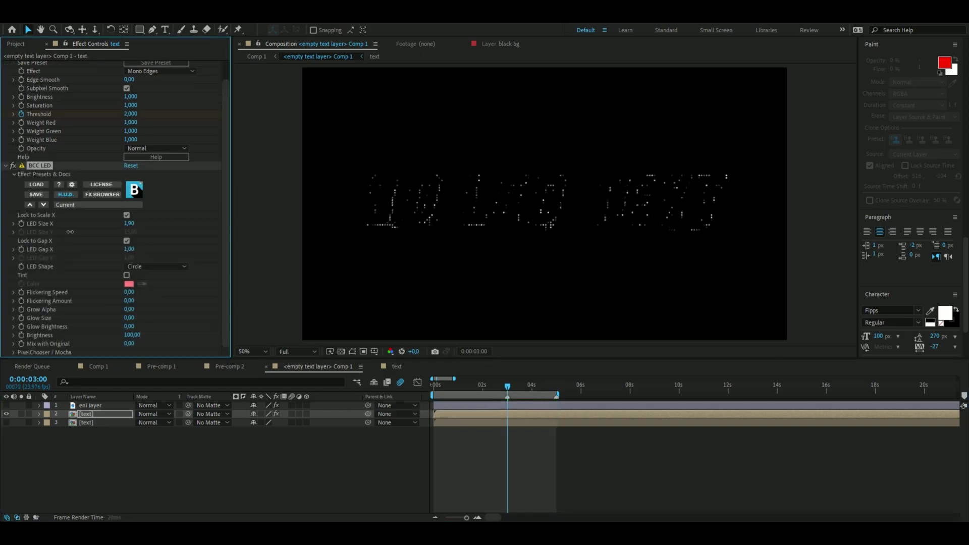
click(6, 166)
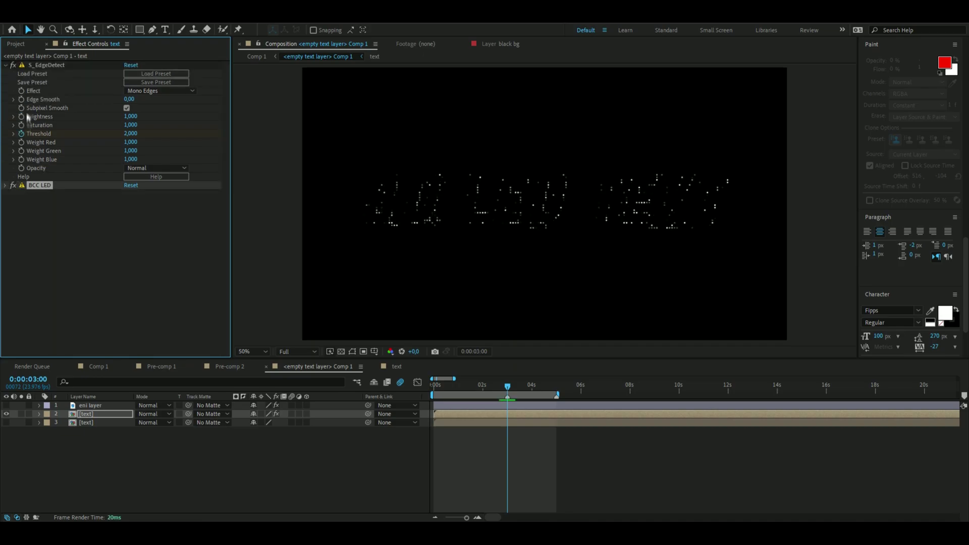
click(6, 65)
drag(507, 386, 515, 386)
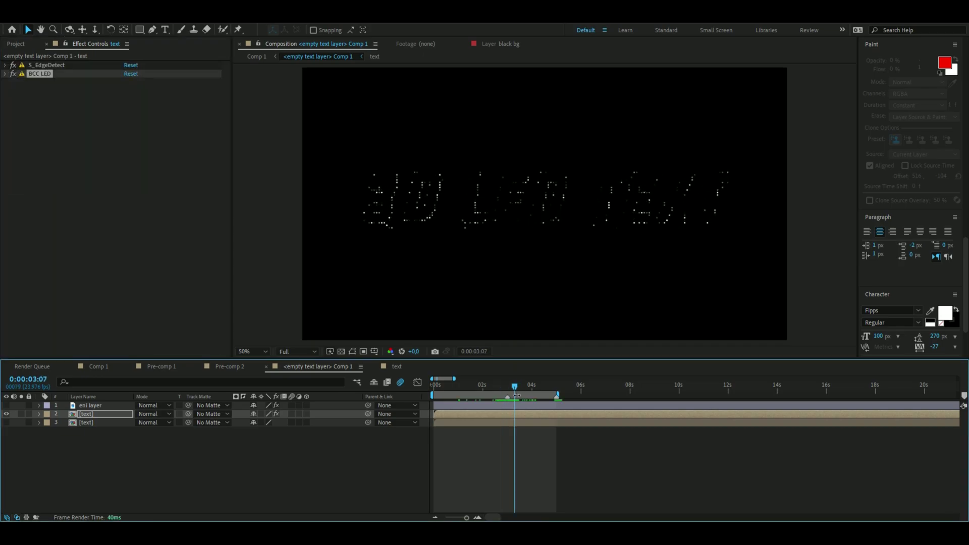
Add Deep Glow to the text and play back the glowing result.
key(ctrl+space)
text(d)
click(453, 410)
key(space)
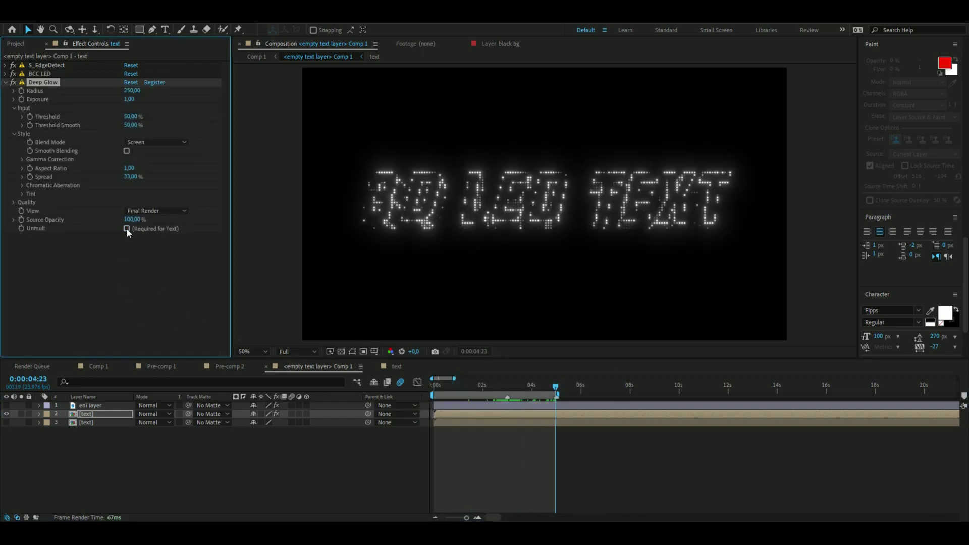
click(116, 473)
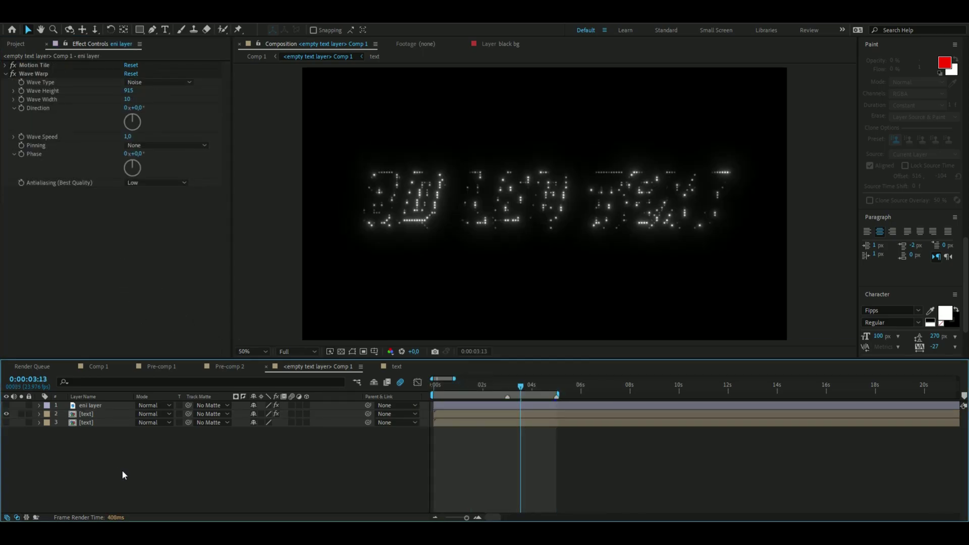
Add an adjustment layer with Curves bent upward to brighten the image.
key(ctrl+alt+y)
key(ctrl+space)
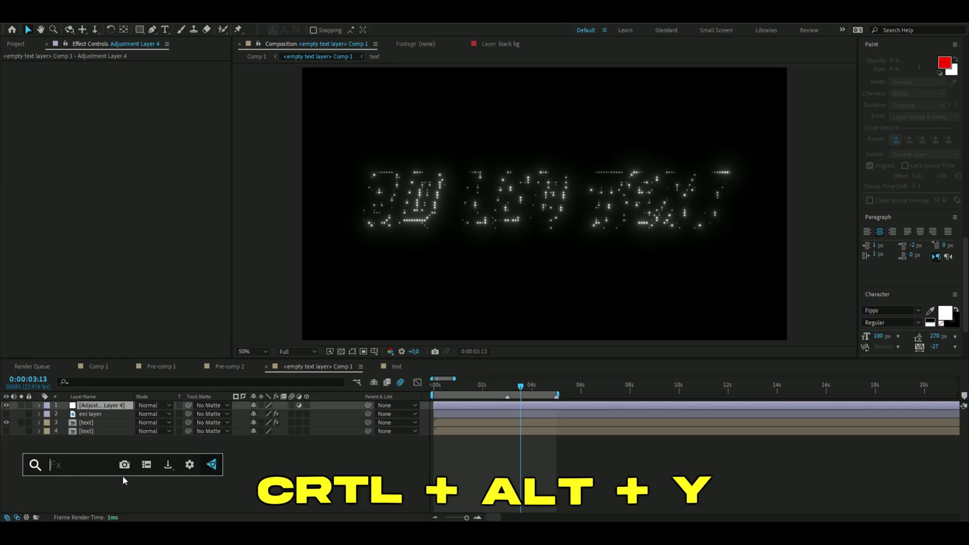
text(curves)
key(Return)
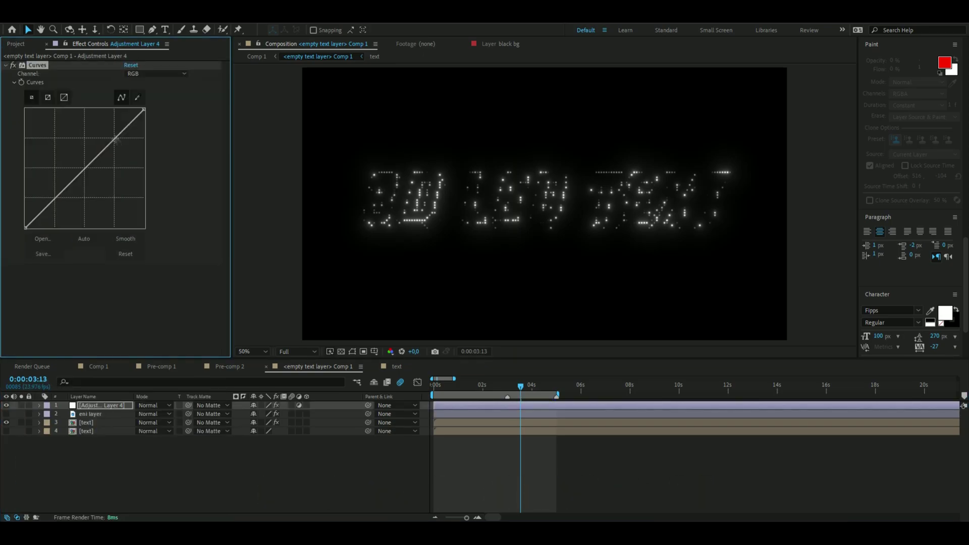
drag(99, 153, 99, 124)
drag(44, 196, 50, 186)
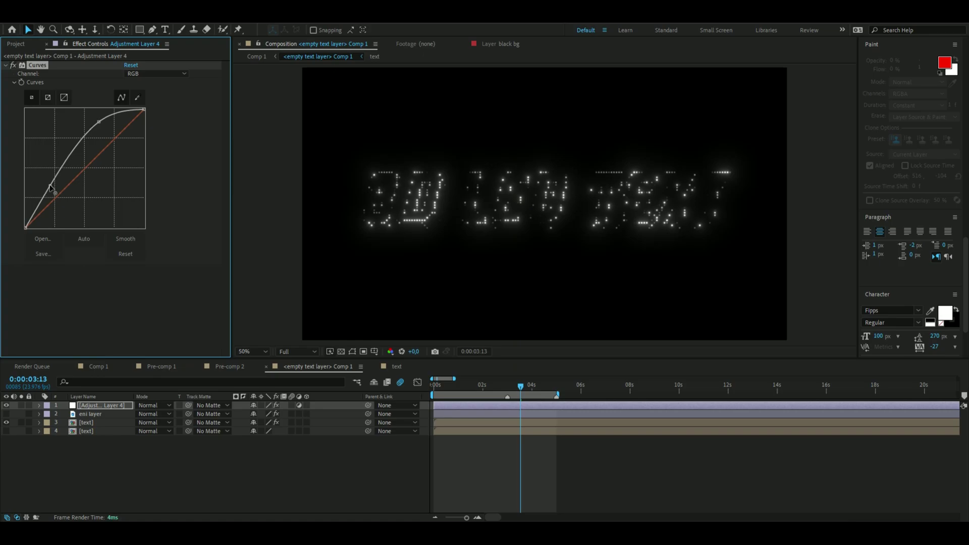
click(478, 391)
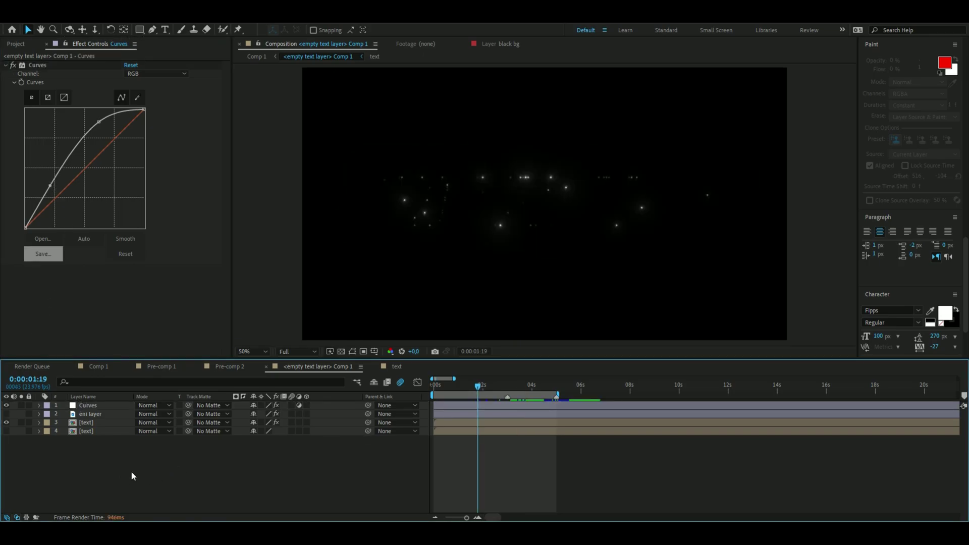
Add a new adjustment layer with a 4-Color Gradient using 00FFFF for all colours.
key(ctrl+alt+y)
key(ctrl+space)
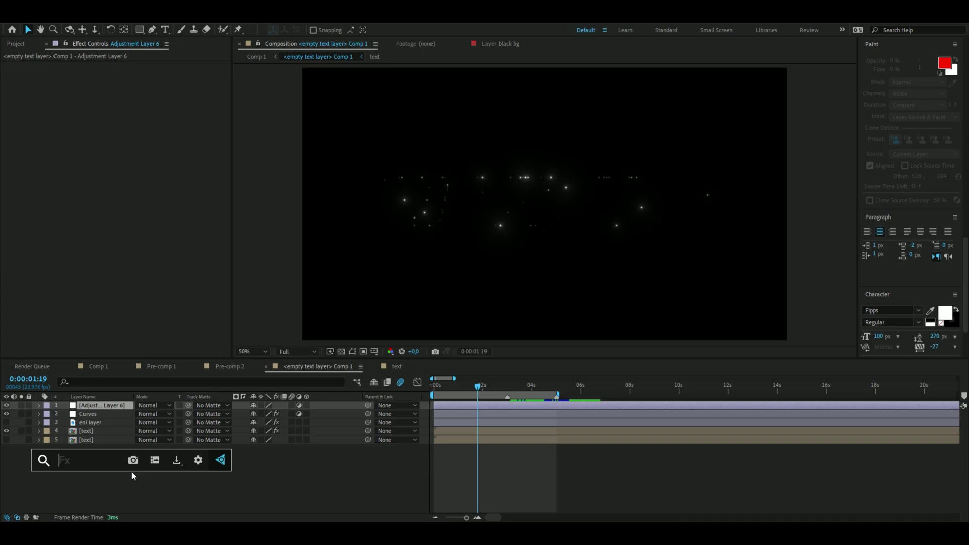
text(4 color)
key(Return)
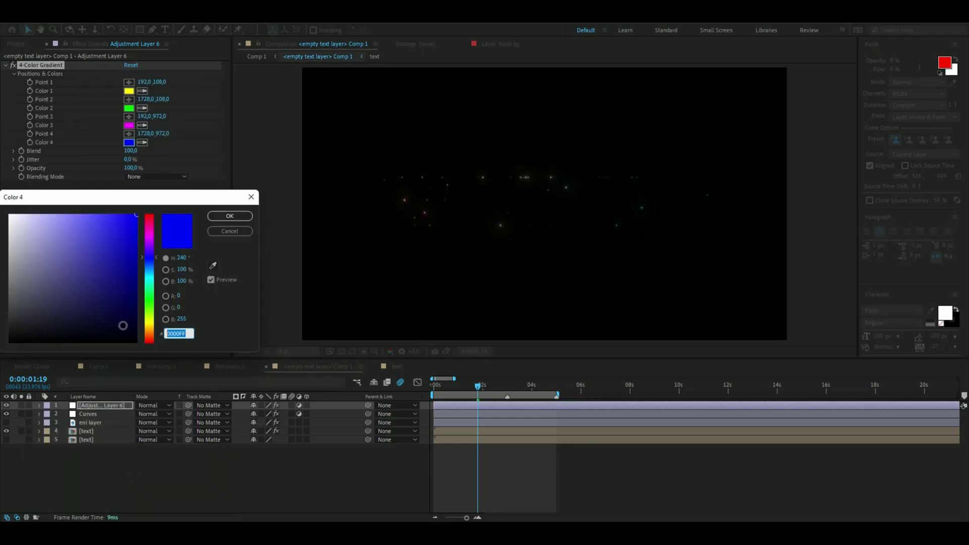
text(00FFFF)
click(230, 216)
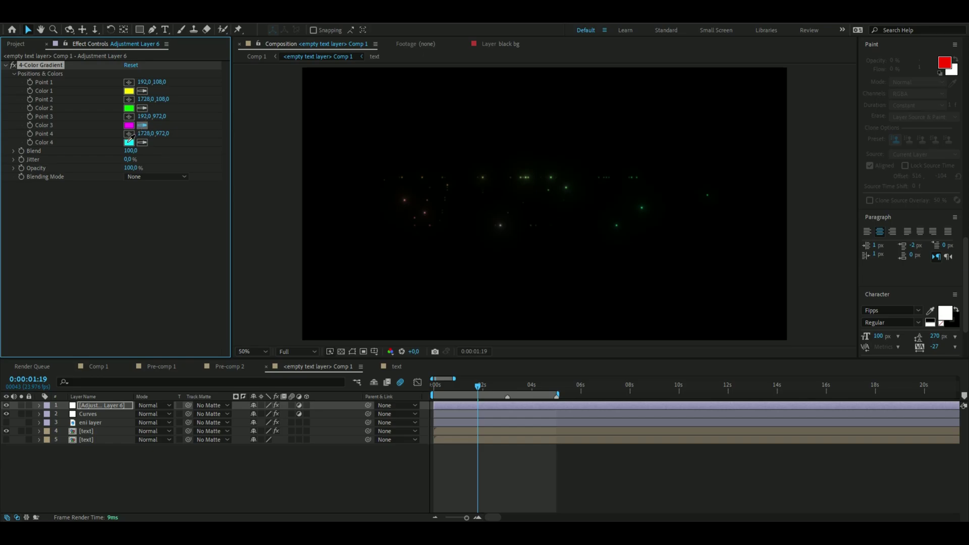
click(129, 137)
click(142, 108)
click(129, 125)
click(142, 91)
click(129, 108)
Rename the gradient layer 'color' and set its blending mode to Hue.
text(color)
key(Return)
click(151, 405)
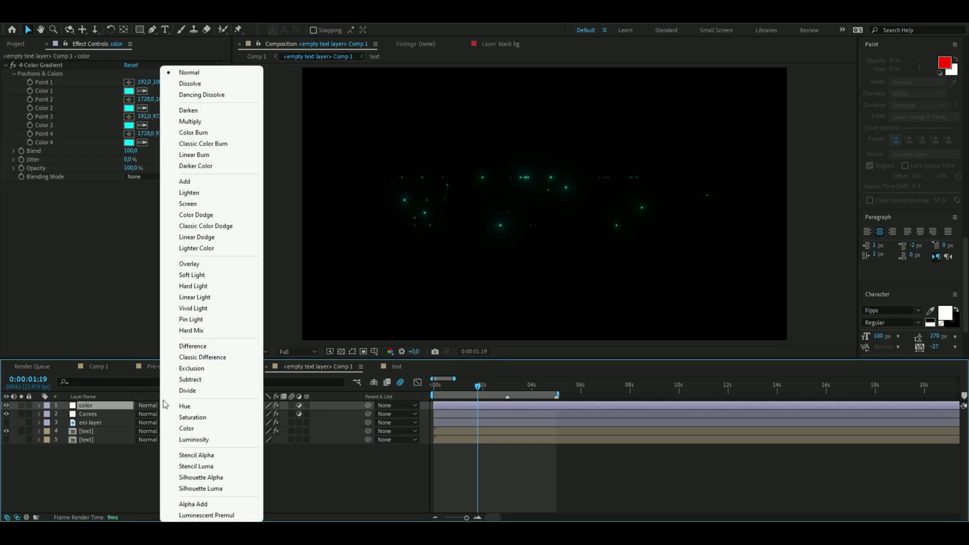
click(183, 406)
drag(515, 386, 528, 386)
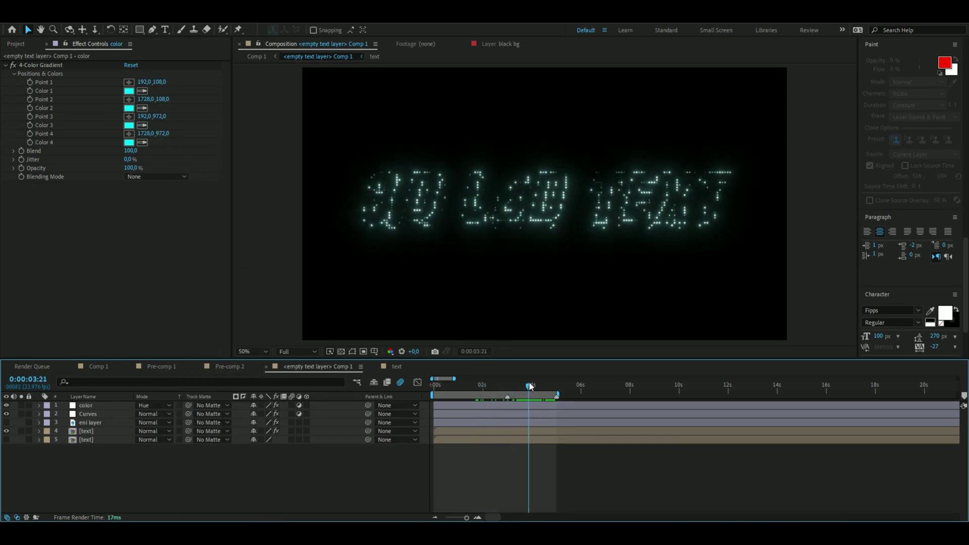
Duplicate the eni layer, move the copy below the text, and make it visible.
click(95, 423)
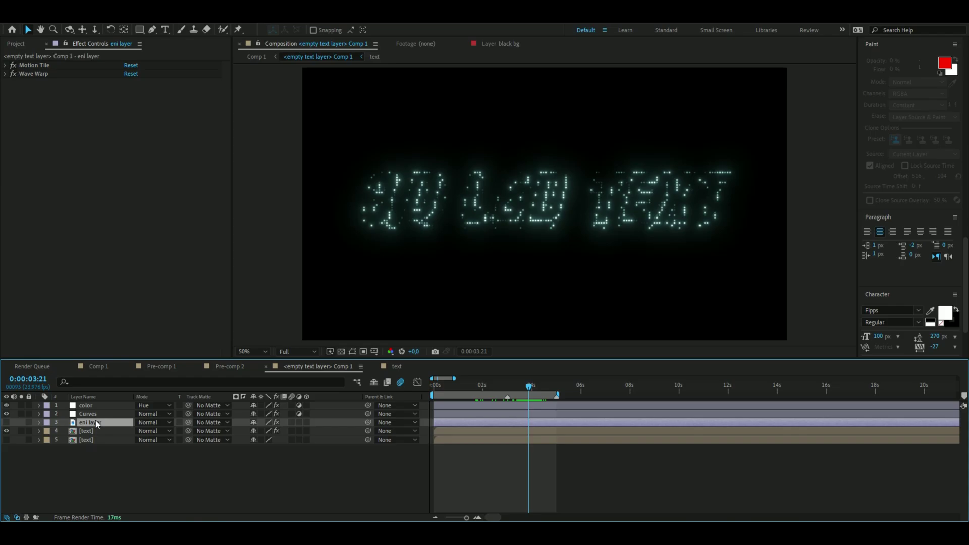
key(ctrl+d)
drag(94, 424, 91, 444)
click(6, 439)
Add Threshold at level 237 and Deep Glow to eni layer 2.
key(ctrl+space)
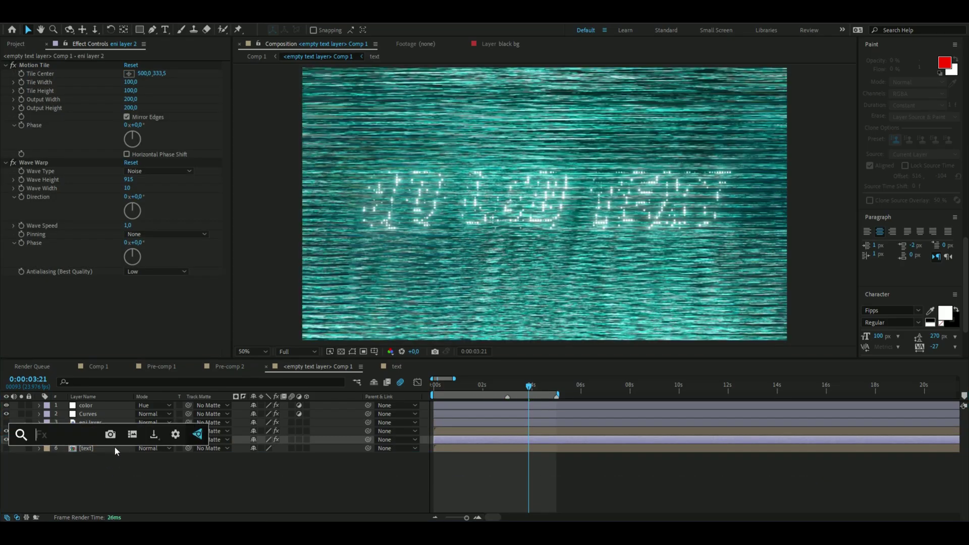
text(threshold)
key(Return)
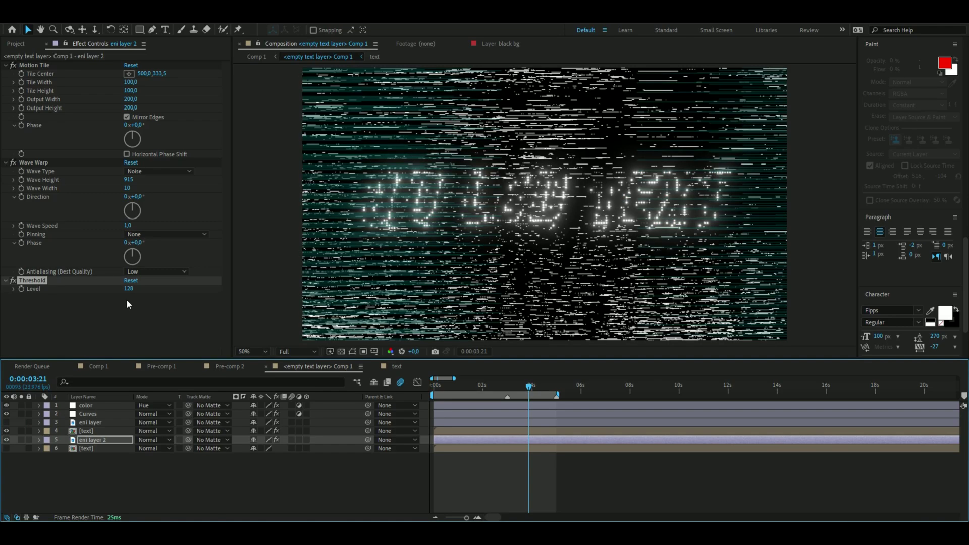
drag(129, 289, 154, 289)
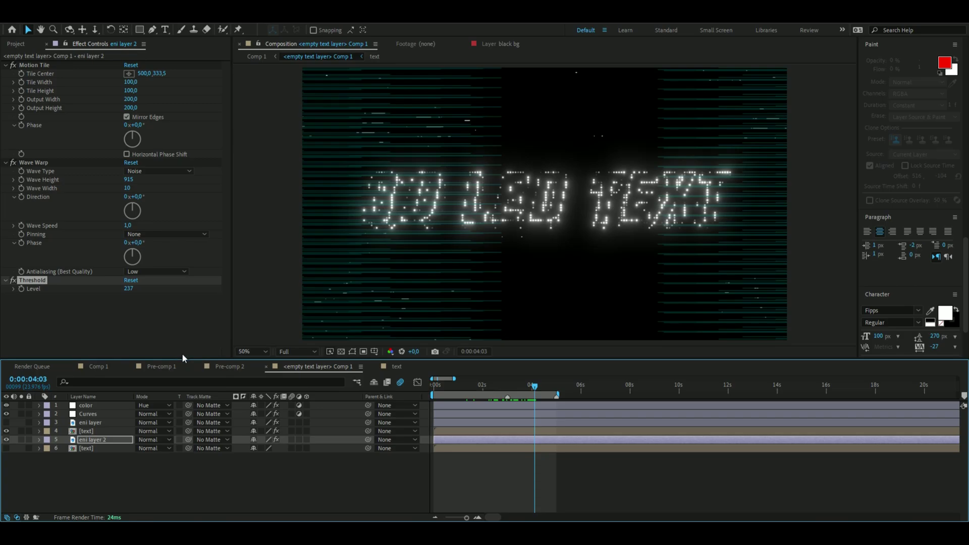
key(ctrl+space)
text(d)
click(144, 371)
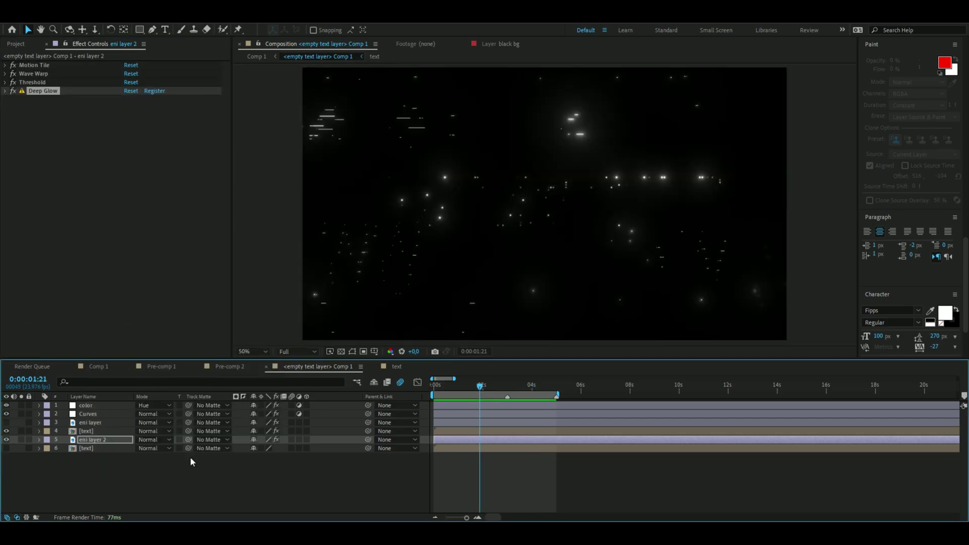
Show the original eni layer and set its blending mode to Soft Light.
click(96, 423)
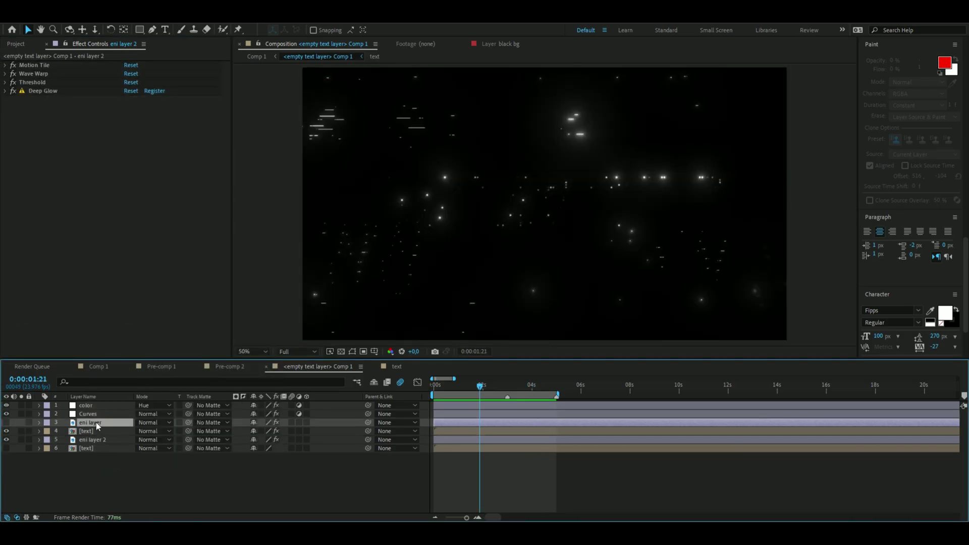
click(7, 423)
click(150, 423)
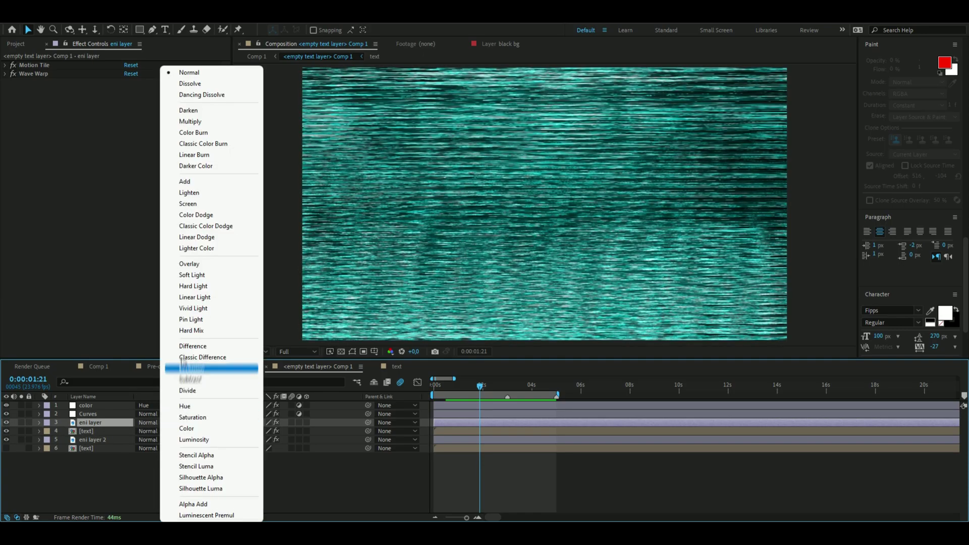
click(193, 274)
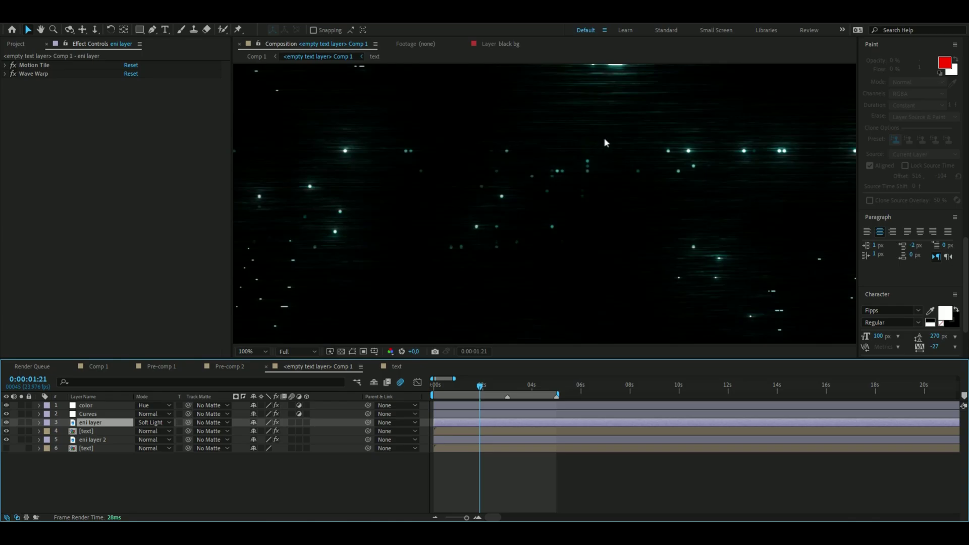
scroll(573, 166, up, 4)
key(space)
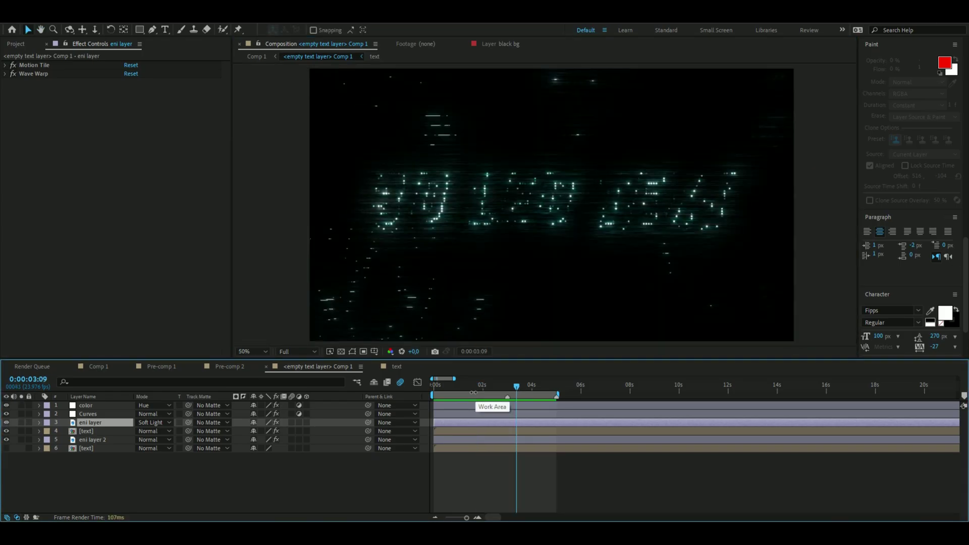
Add an adjustment layer below Curves with a FishEye Warp at Bend 25.
click(149, 477)
key(ctrl+alt+y)
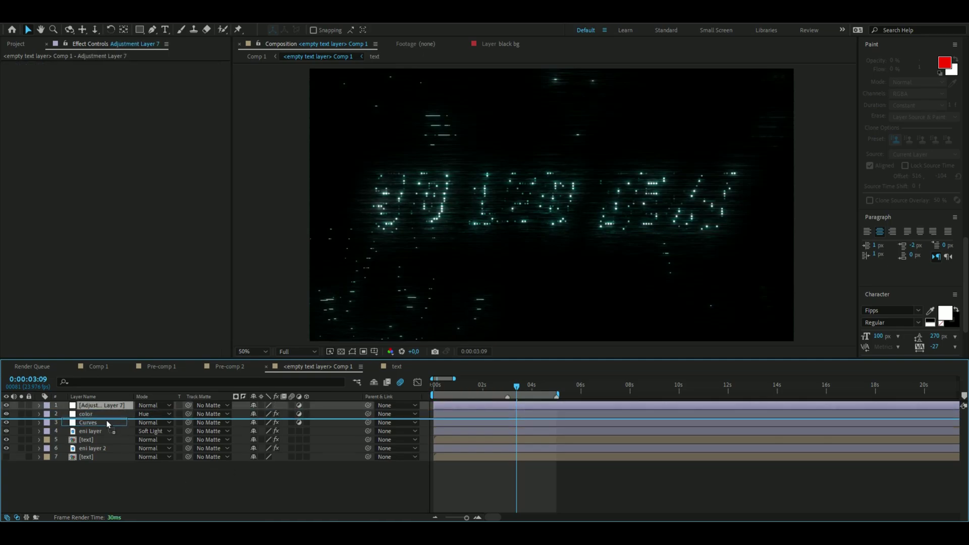
drag(113, 405, 111, 423)
key(ctrl+space)
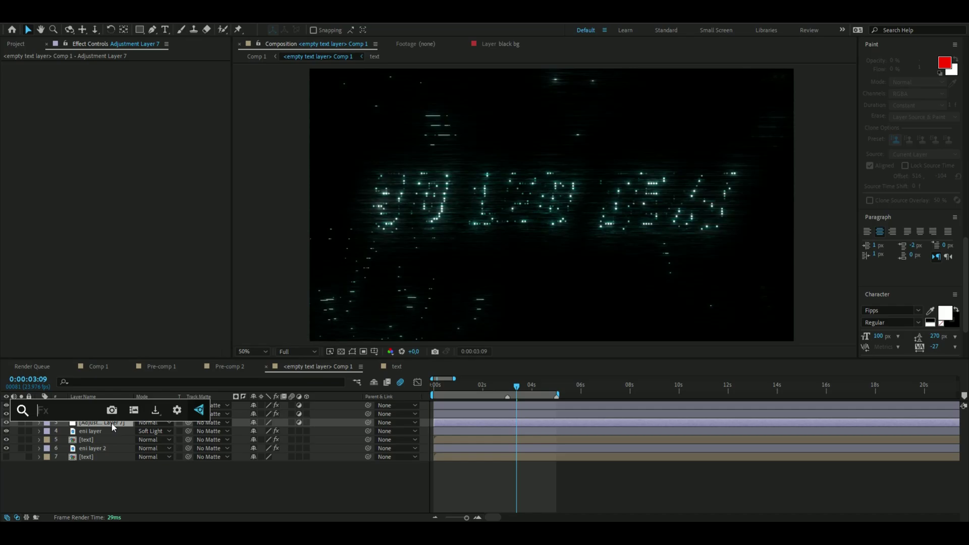
text(warp)
key(Return)
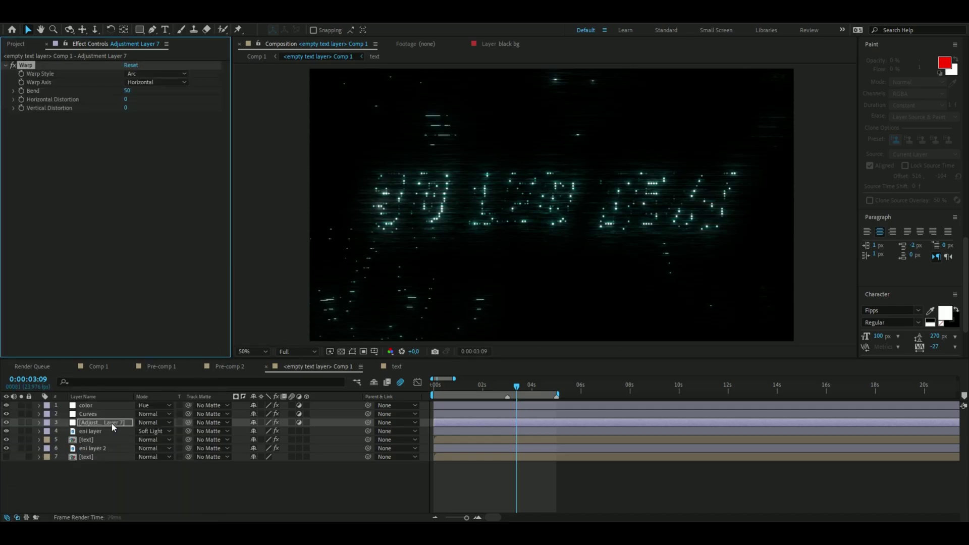
click(141, 74)
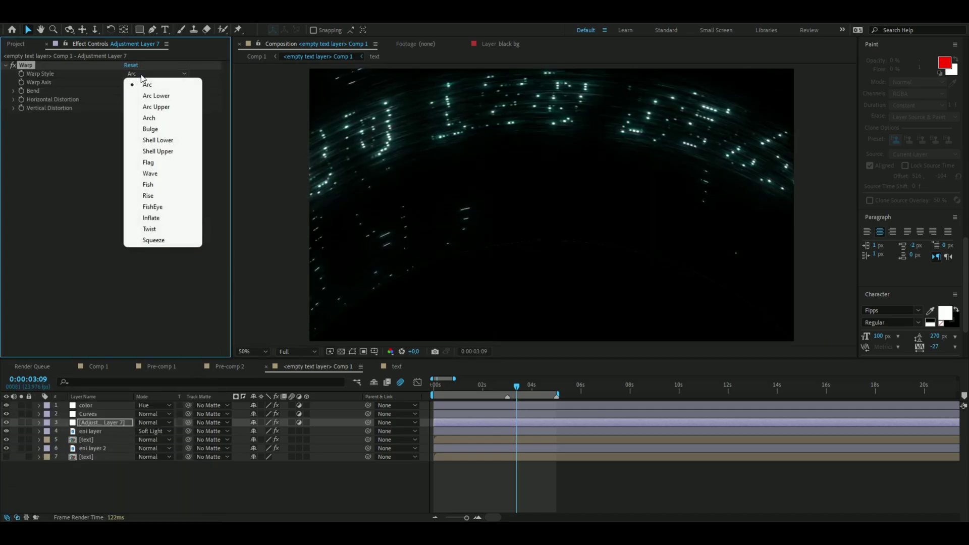
click(151, 207)
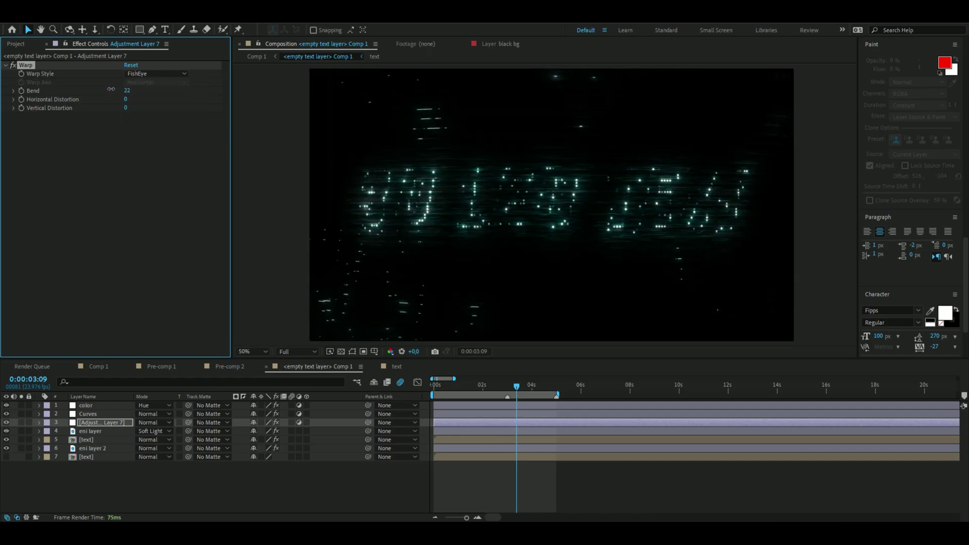
drag(126, 90, 131, 90)
click(496, 386)
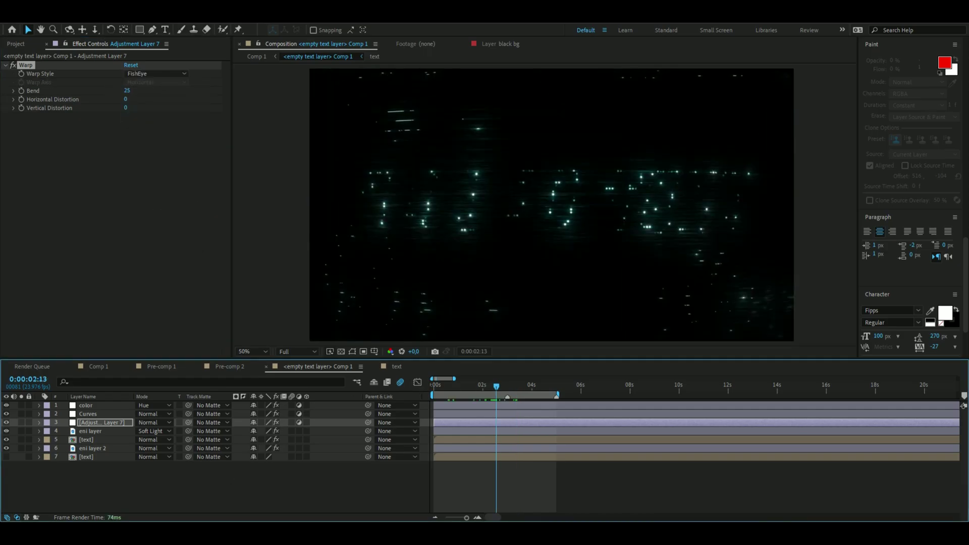
Add file.jpg below the warp layer at 41% opacity in Overlay mode.
drag(555, 252, 536, 317)
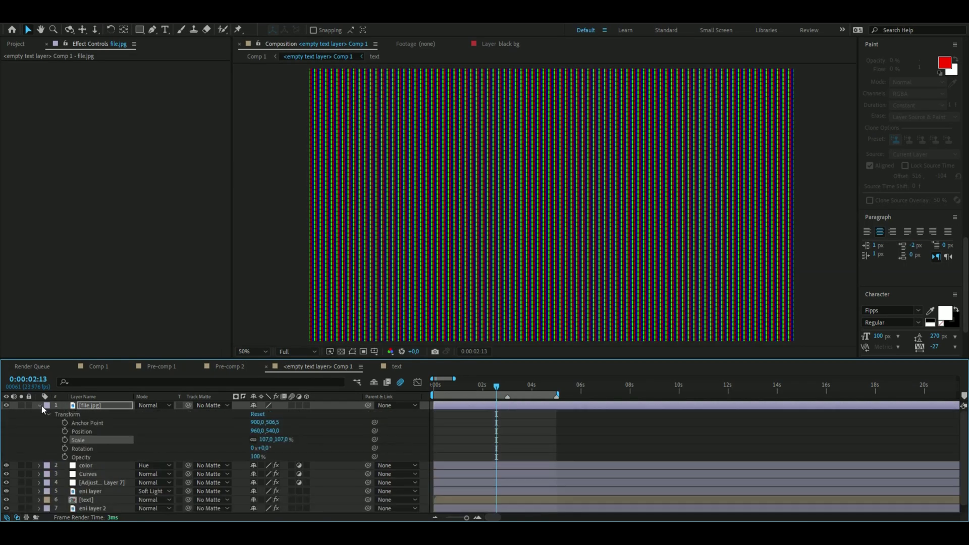
click(257, 456)
text(41)
key(Return)
click(120, 468)
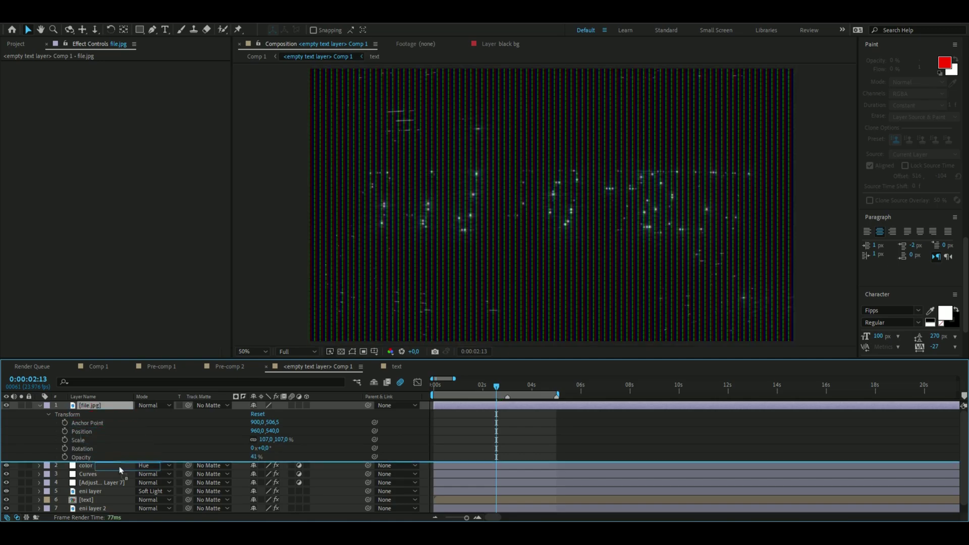
drag(120, 469, 119, 489)
click(147, 431)
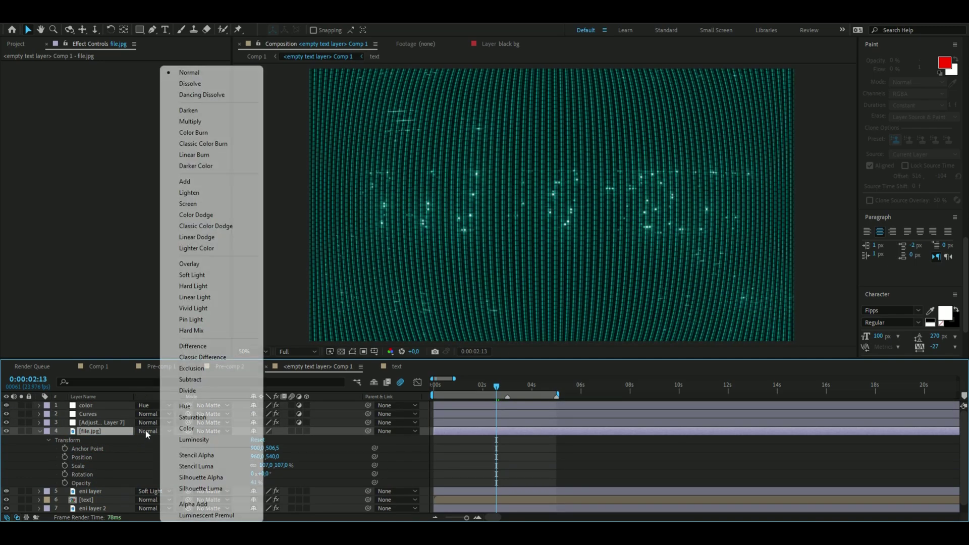
click(191, 264)
scroll(455, 221, up, 3)
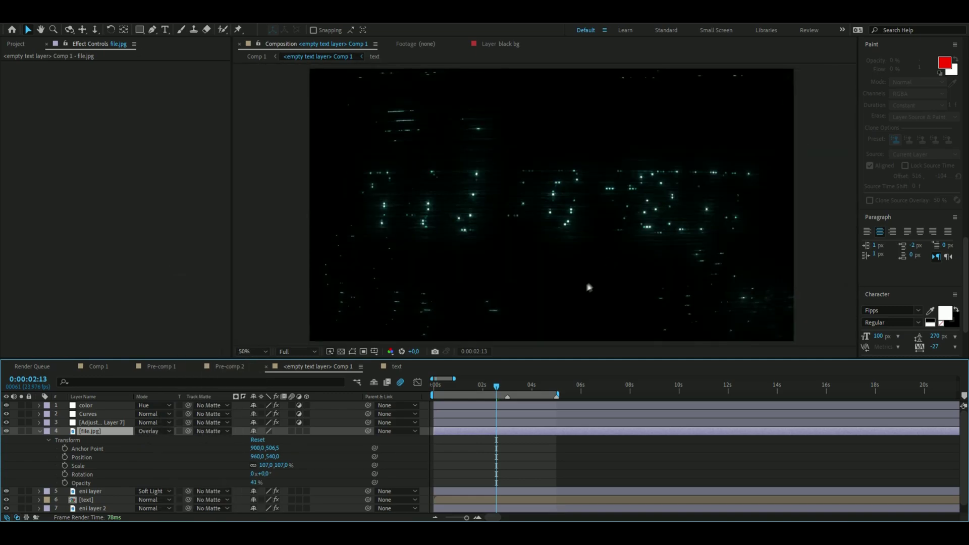
Scrub the timeline to preview the cyan LED text forming from scattered dots.
drag(447, 386, 538, 390)
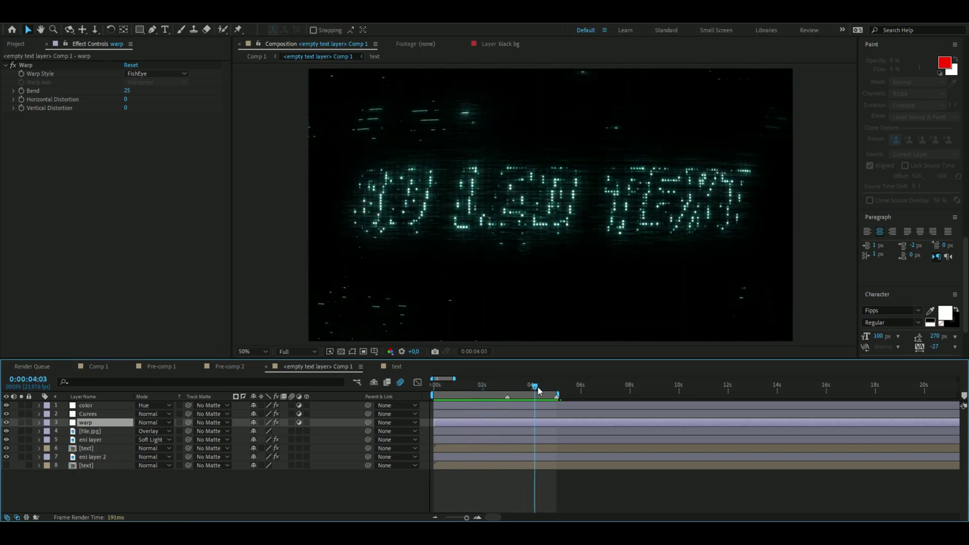
mouse_move(538, 390)
mouse_down()
mouse_move(497, 395)
mouse_move(531, 390)
mouse_up()
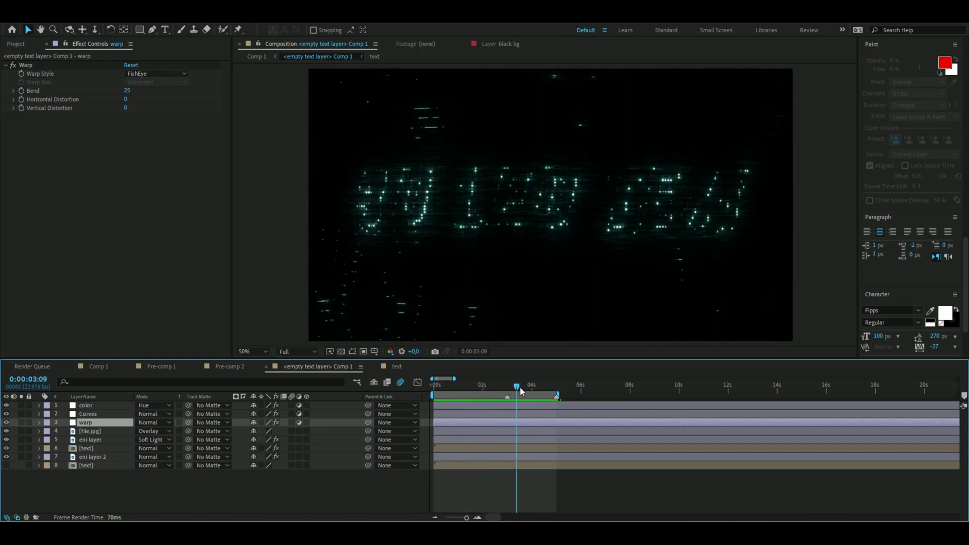